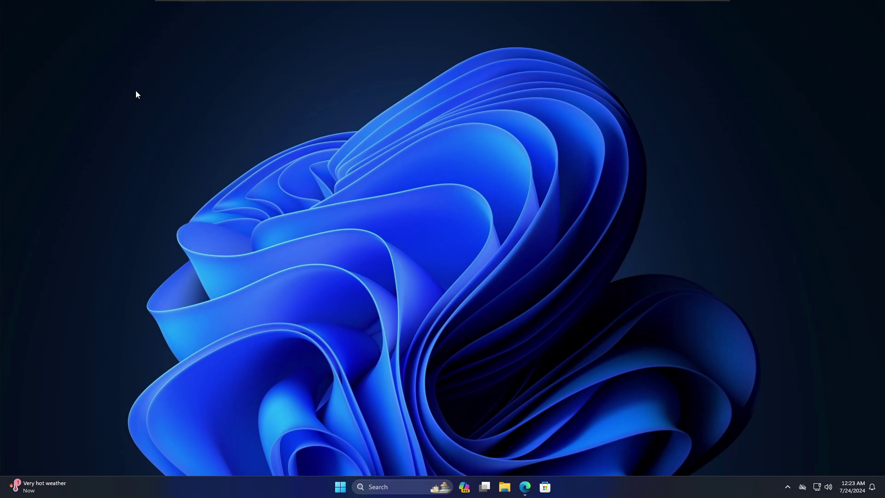
# Open Disk Management from the Win+X quick menu.
pyautogui.rightClick(340, 486)
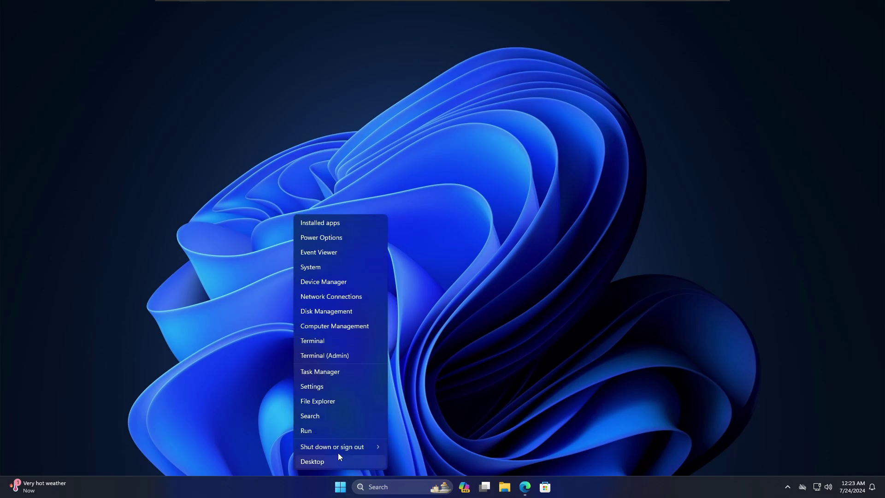
pyautogui.click(326, 312)
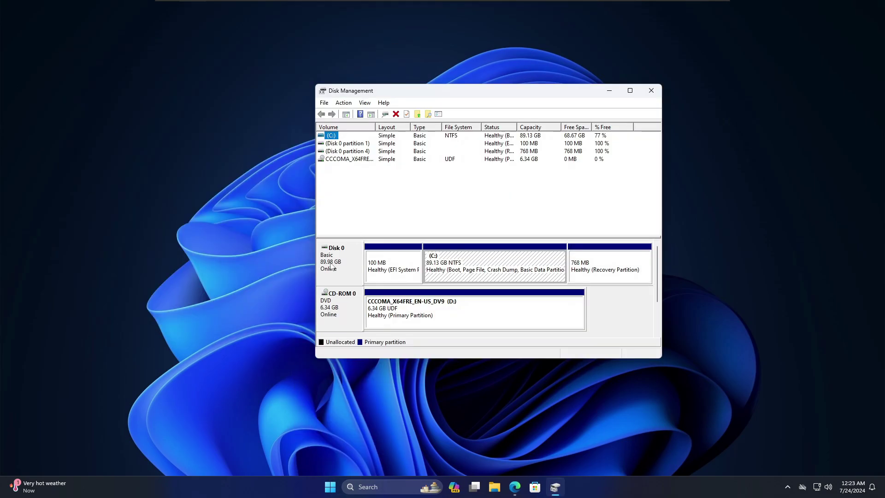
pyautogui.click(330, 267)
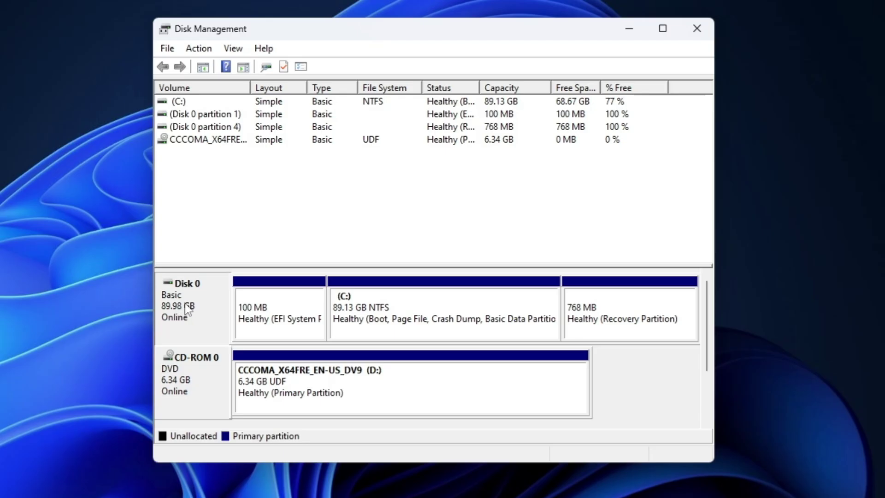
# Open Disk 0's properties on the Volumes tab to confirm its GPT partition style.
pyautogui.rightClick(186, 305)
pyautogui.click(186, 305)
pyautogui.rightClick(185, 306)
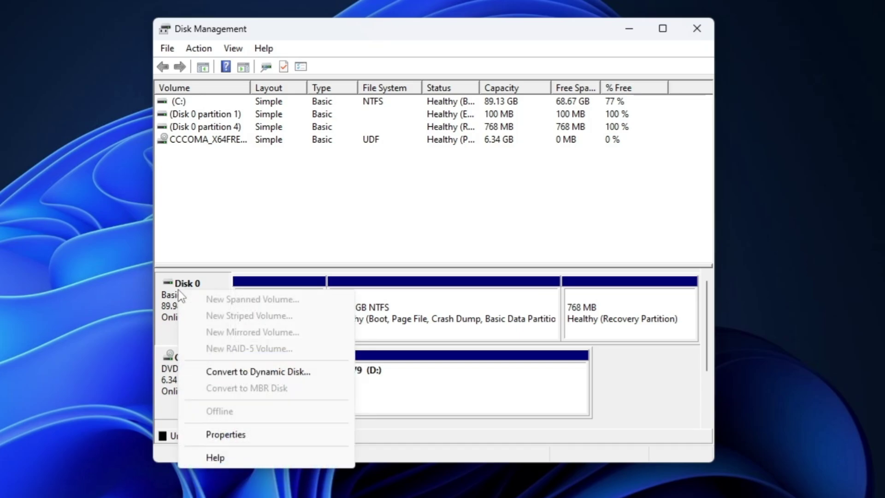
pyautogui.click(236, 436)
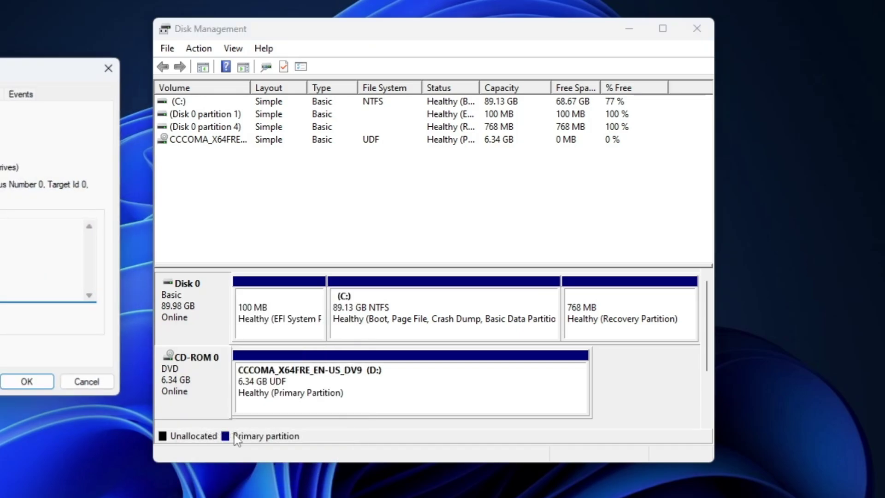
pyautogui.moveTo(0, 70); pyautogui.dragTo(378, 109)
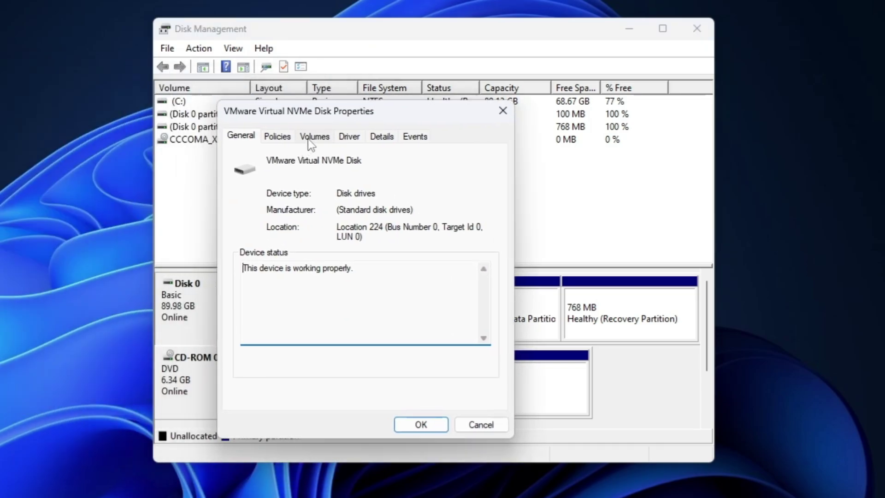
pyautogui.click(308, 138)
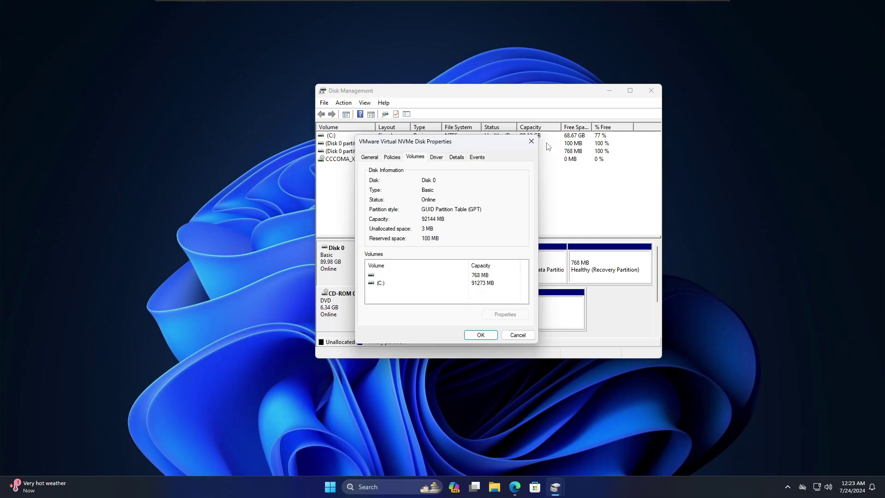
# Close Disk 0's properties and check This PC's drives: C: has 68.6 GB free of 89.1 GB.
pyautogui.click(503, 110)
pyautogui.click(610, 91)
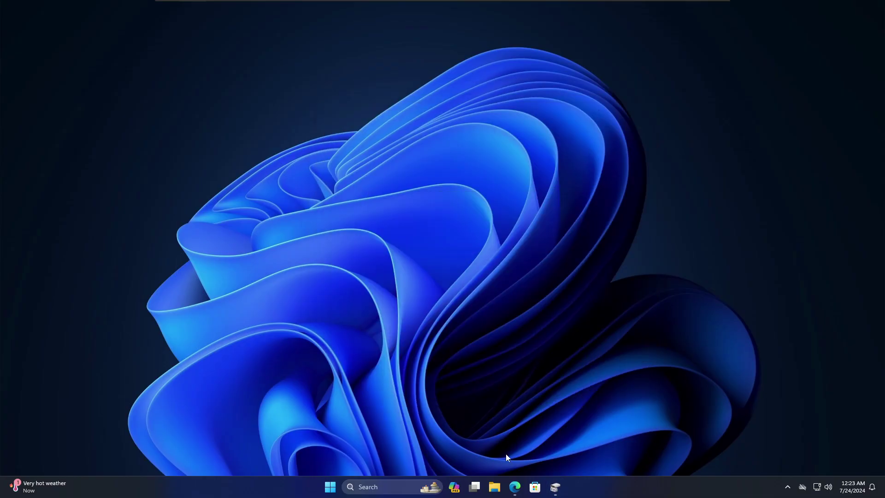
pyautogui.click(495, 487)
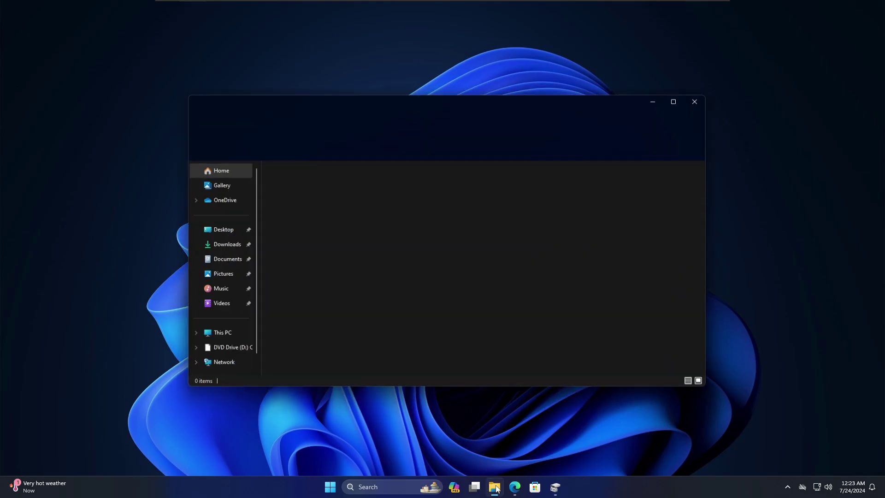
pyautogui.click(227, 340)
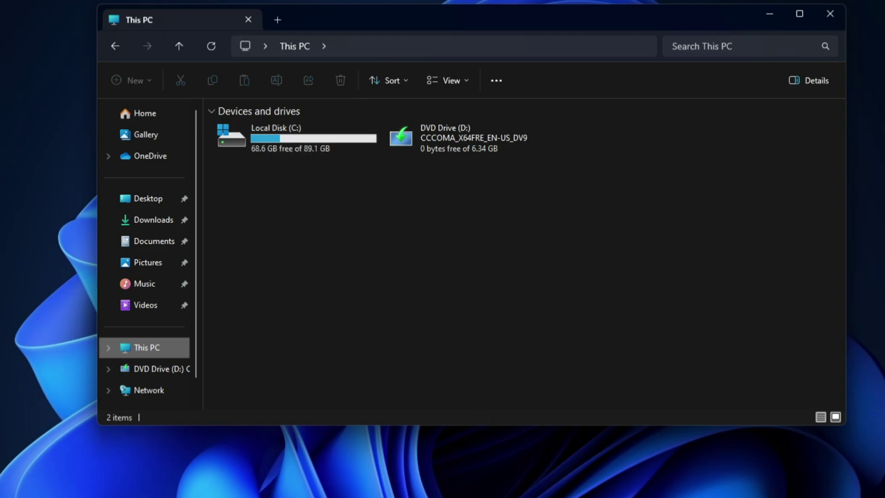
pyautogui.click(767, 14)
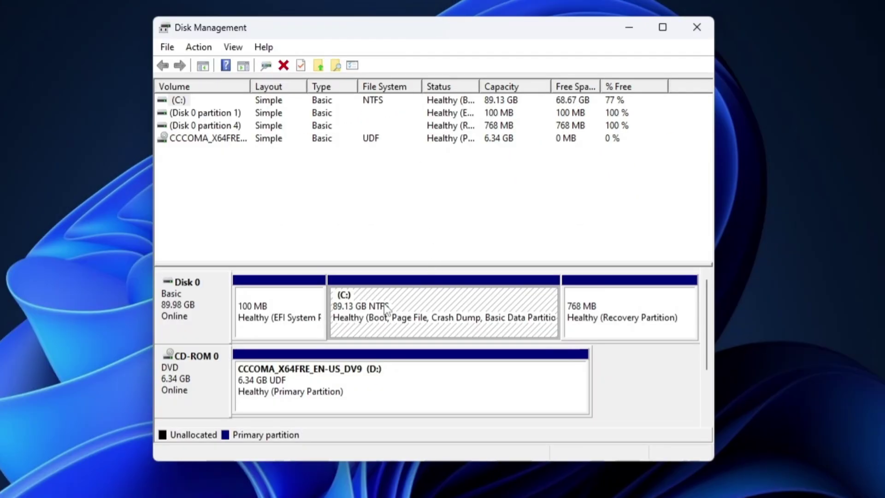
# Shrink the C: partition by 32000 MB, freeing 31.25 GB of unallocated space.
pyautogui.rightClick(372, 308)
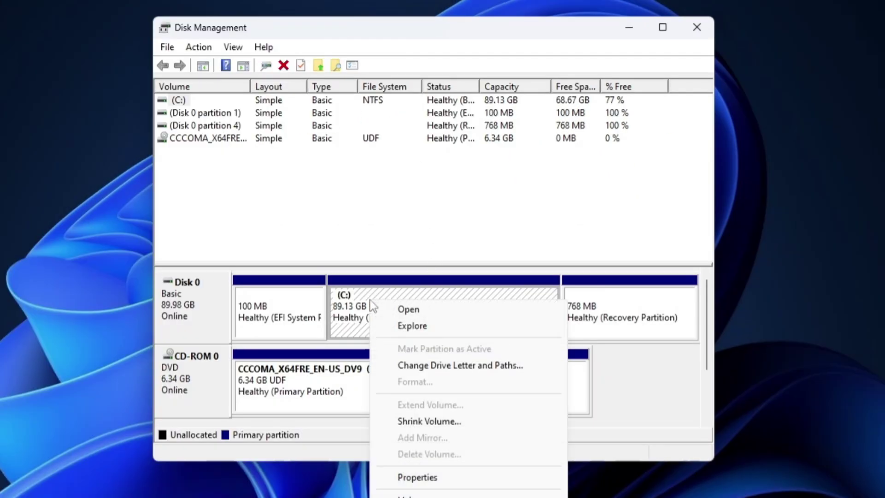
pyautogui.click(434, 424)
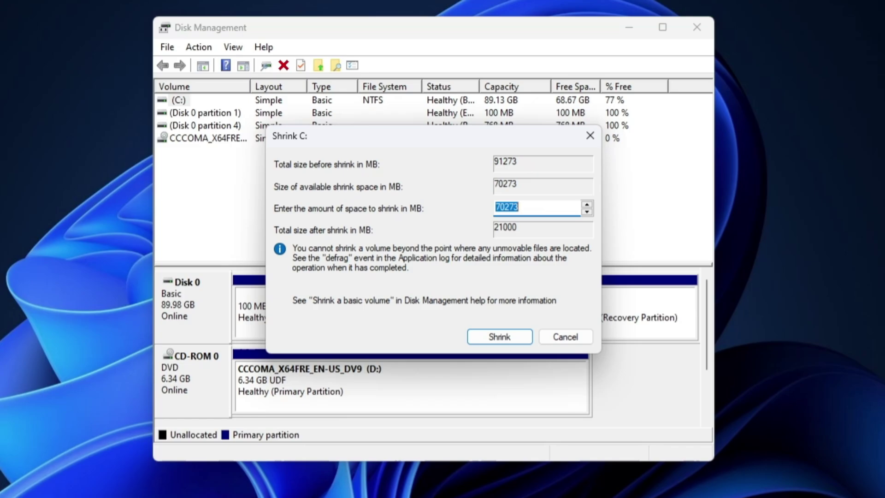
pyautogui.press('Down')
pyautogui.write('32000')
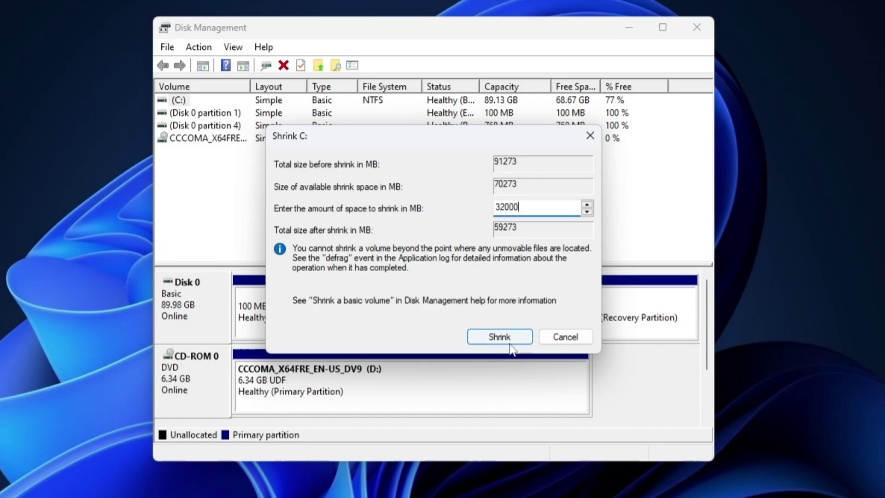
pyautogui.click(509, 336)
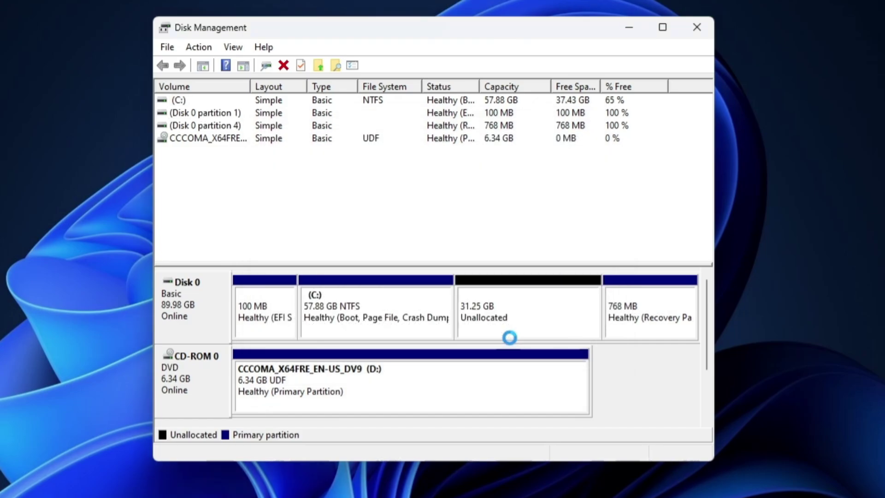
# Create a 31999 MB NTFS simple volume on the unallocated space as drive E: labelled 'Ubuntu'.
pyautogui.click(487, 320)
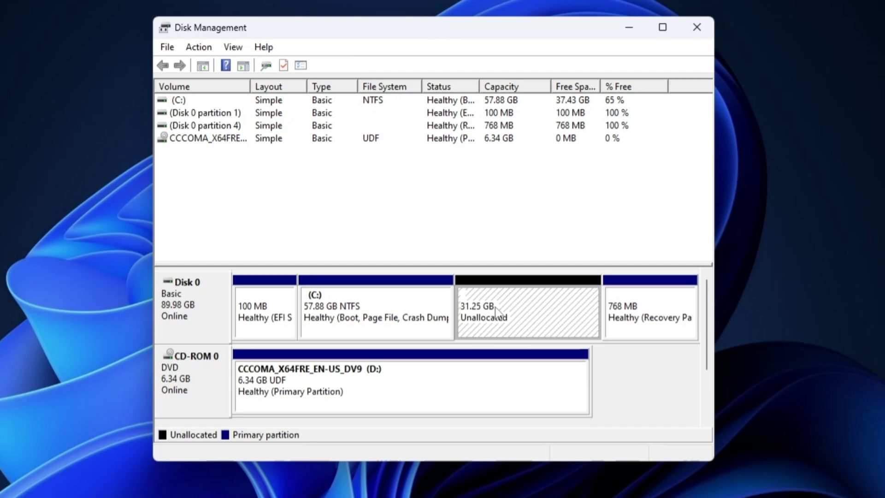
pyautogui.rightClick(495, 308)
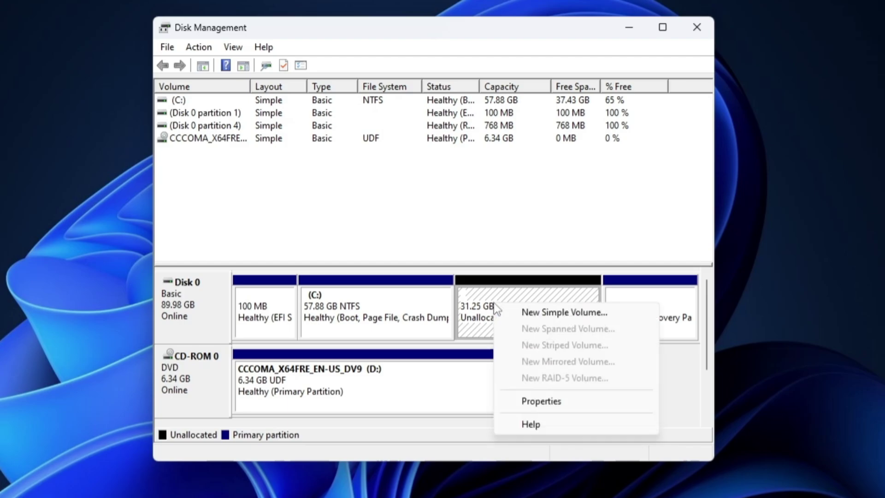
pyautogui.click(541, 316)
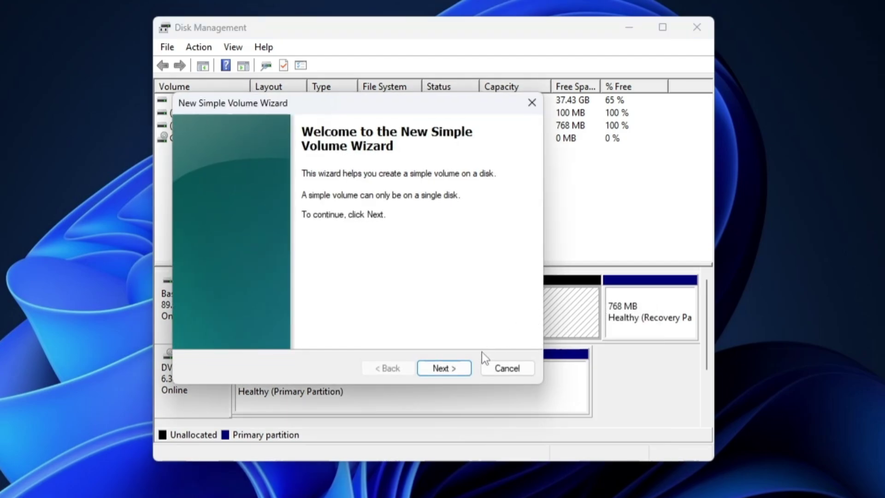
pyautogui.click(450, 367)
pyautogui.click(450, 367)
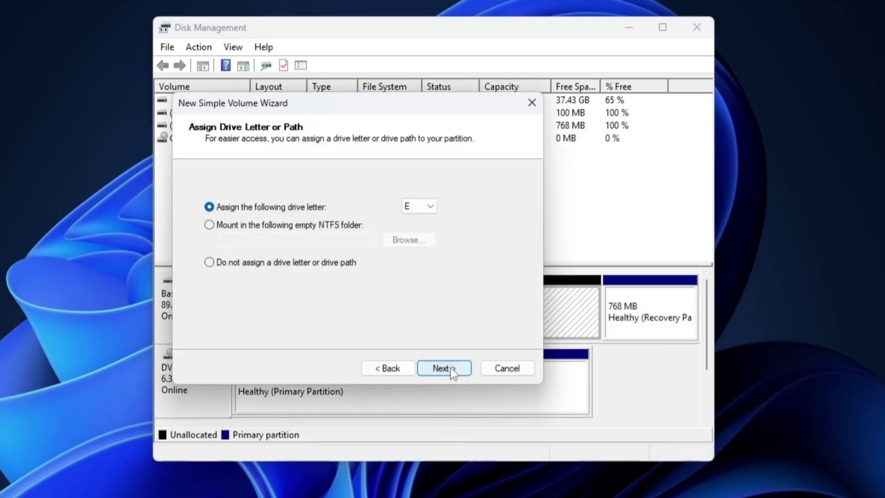
pyautogui.click(450, 367)
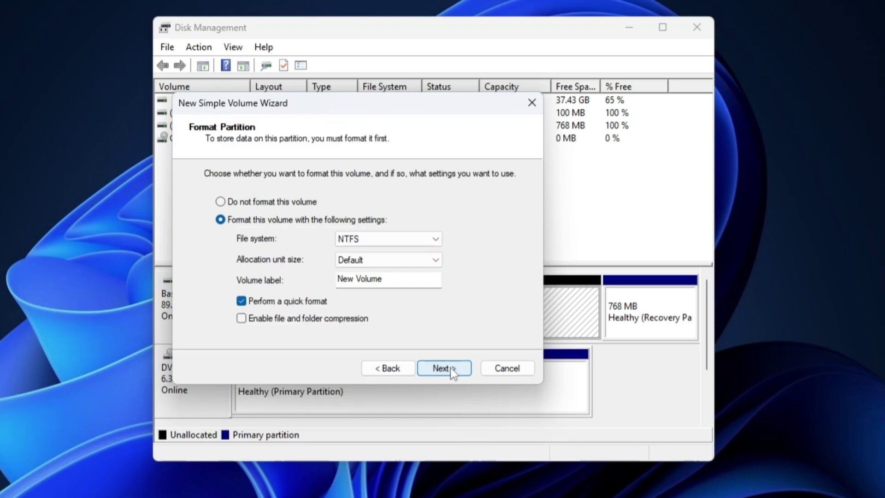
pyautogui.moveTo(392, 279); pyautogui.dragTo(316, 283)
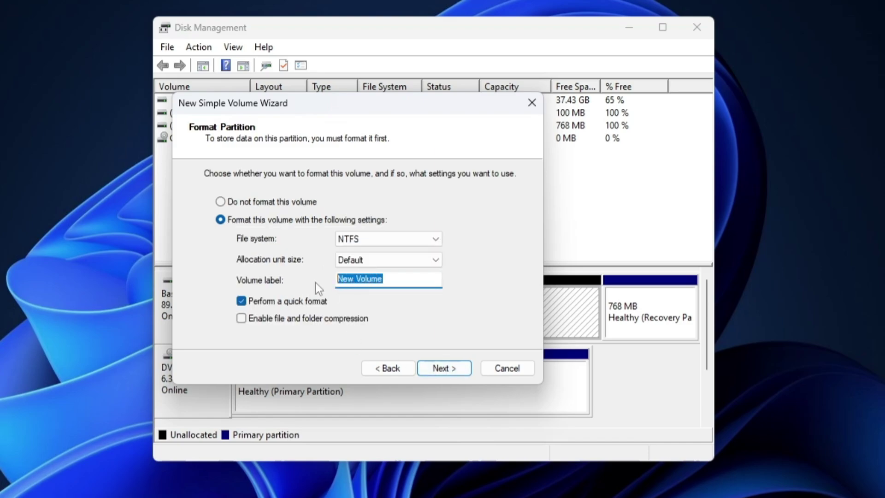
pyautogui.write('Ubu')
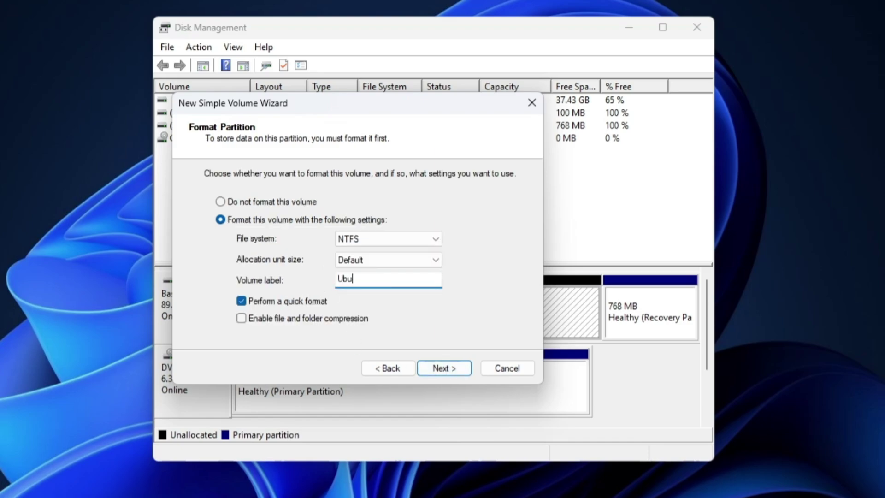
pyautogui.write('ntu')
pyautogui.click(443, 371)
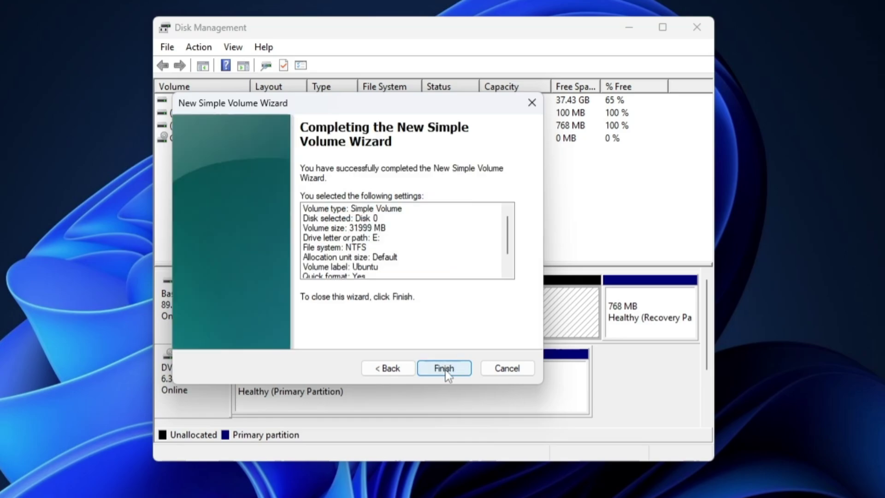
pyautogui.click(444, 371)
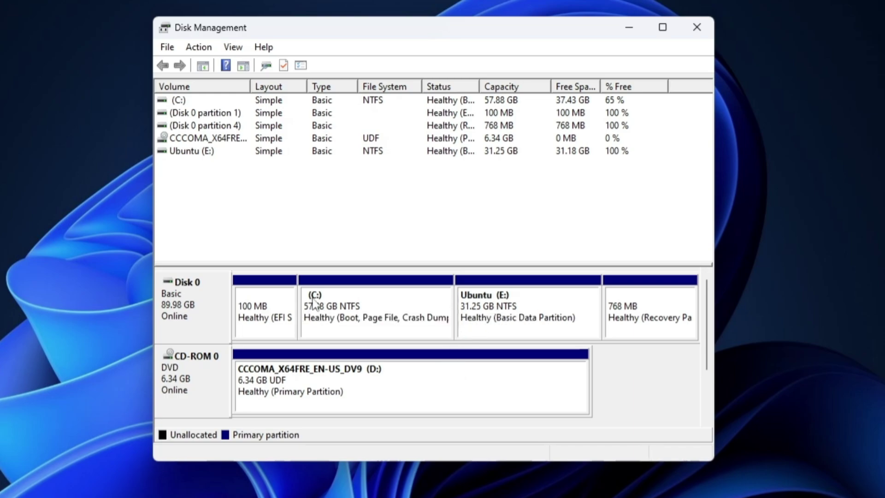
# Check the partitions, close Disk Management, and verify the Ubuntu (E:) drive in File Explorer.
pyautogui.click(321, 312)
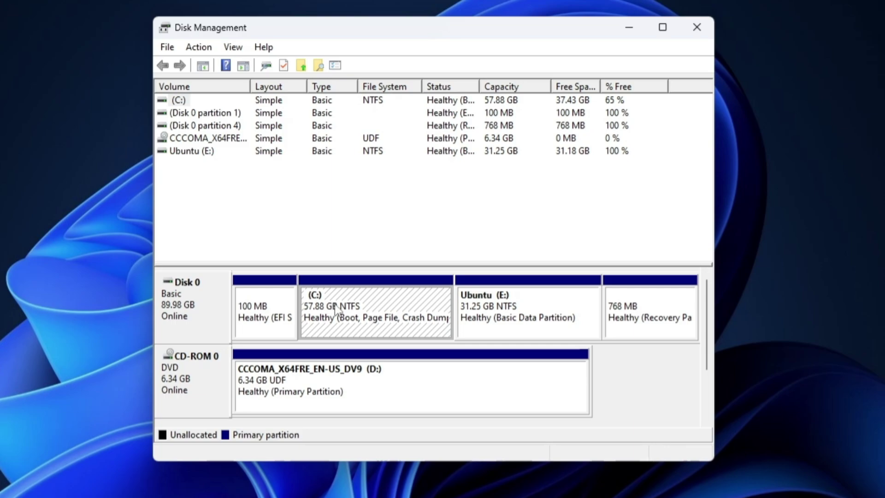
pyautogui.click(513, 309)
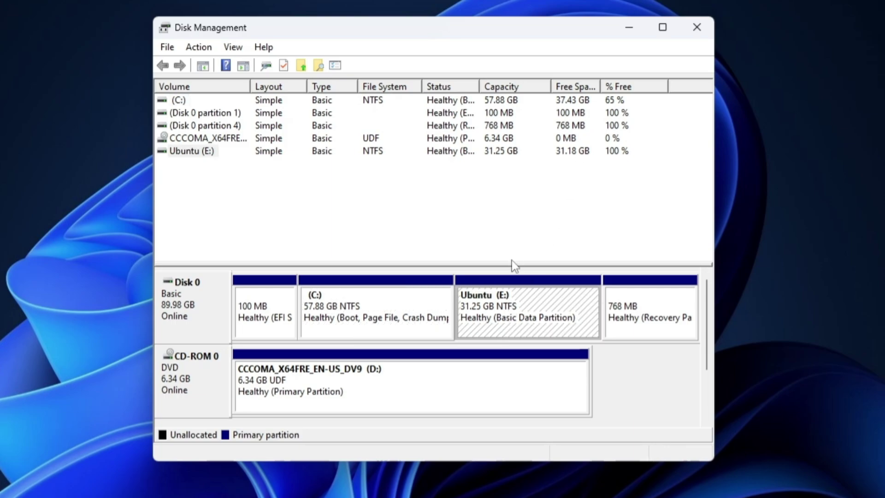
pyautogui.click(696, 27)
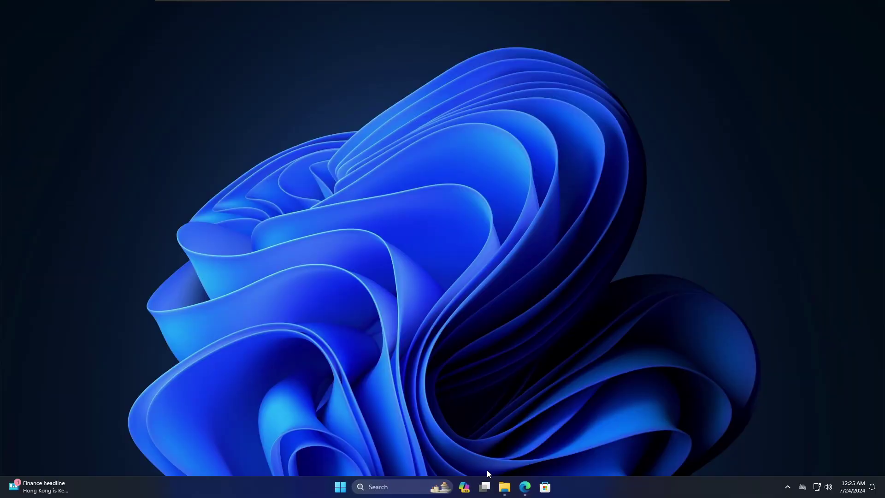
pyautogui.click(505, 486)
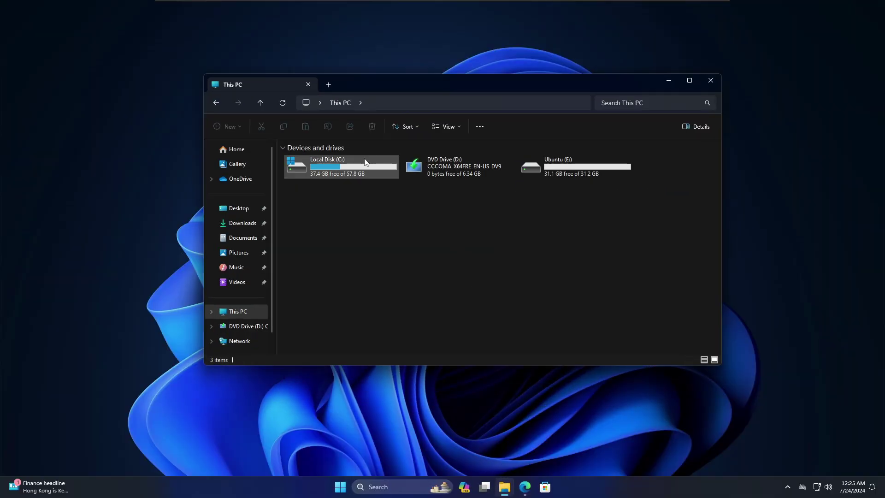
pyautogui.click(573, 161)
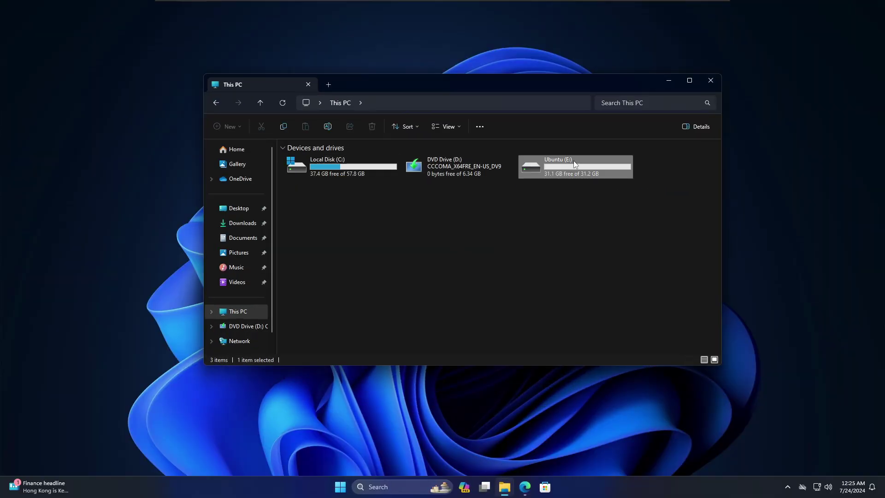
pyautogui.click(669, 80)
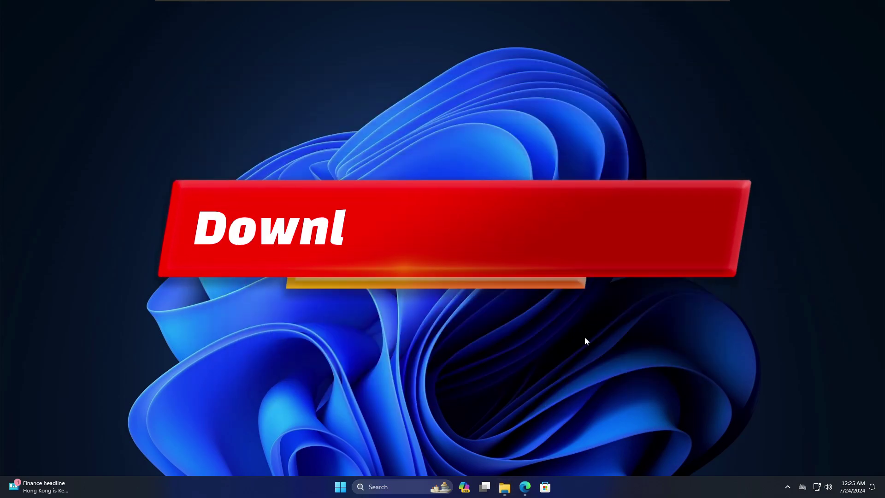
# Search Google for 'ubuntu download' and download the Ubuntu desktop ISO from ubuntu.com.
pyautogui.click(526, 488)
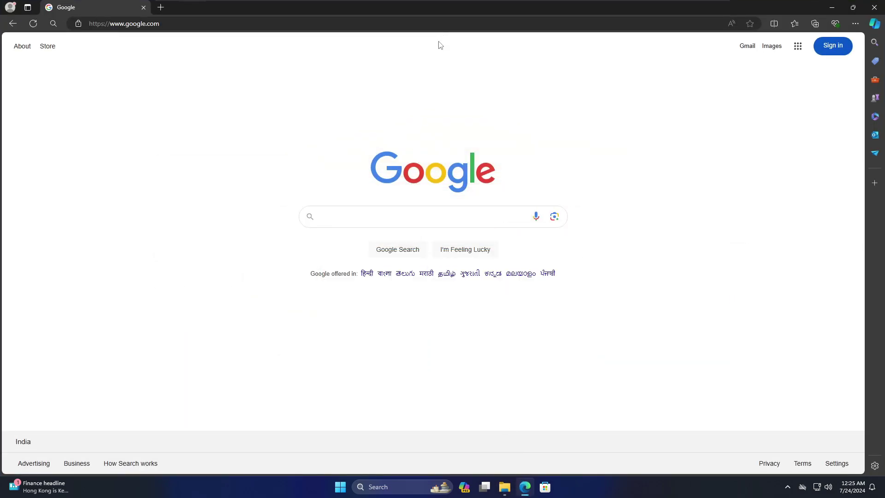
pyautogui.write('ubuntu down')
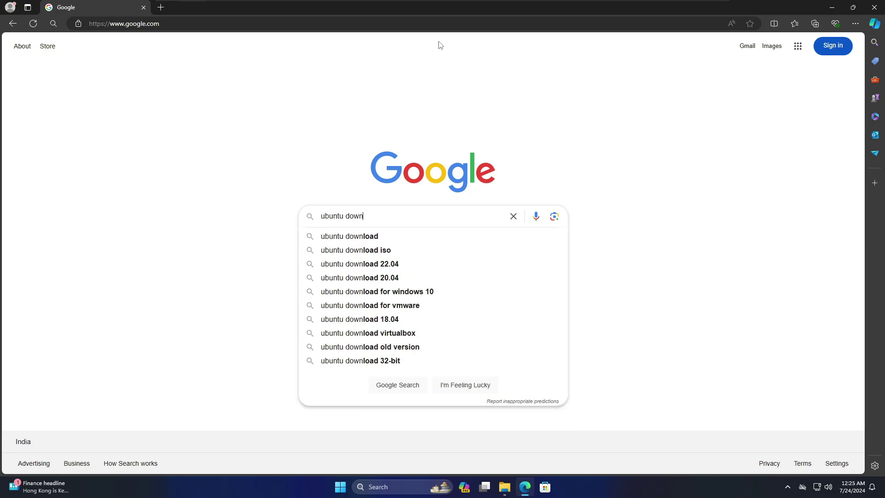
pyautogui.write('load')
pyautogui.press('Return')
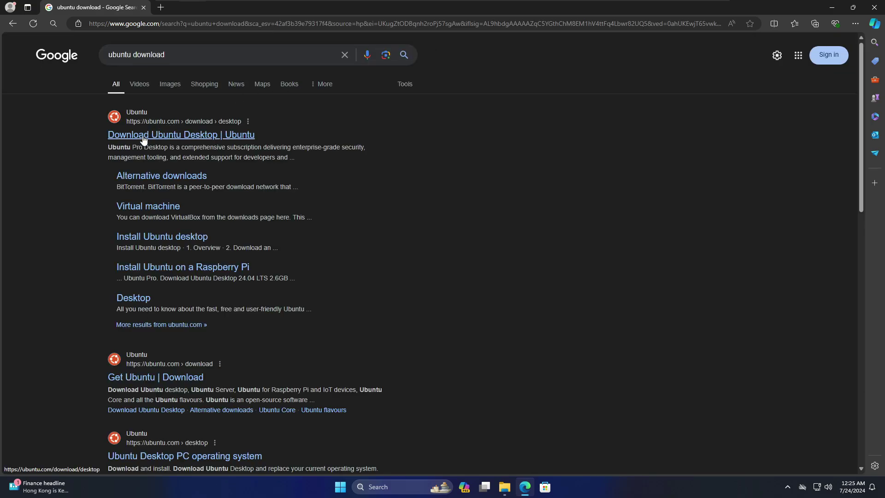
pyautogui.click(208, 138)
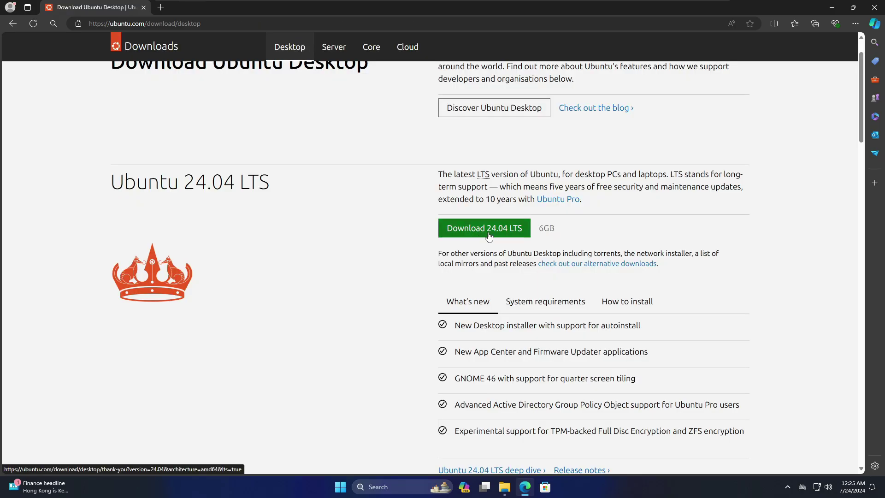
pyautogui.click(515, 234)
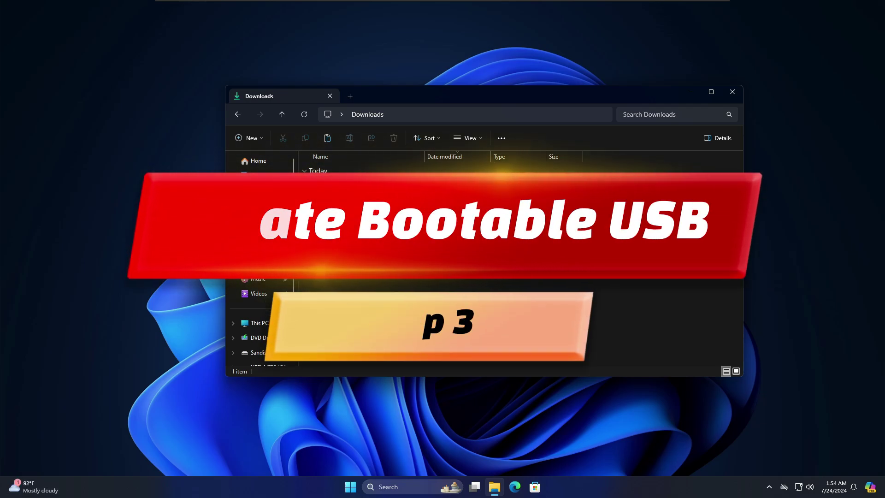
# Search the web for 'rufus' in Microsoft Edge.
pyautogui.click(515, 488)
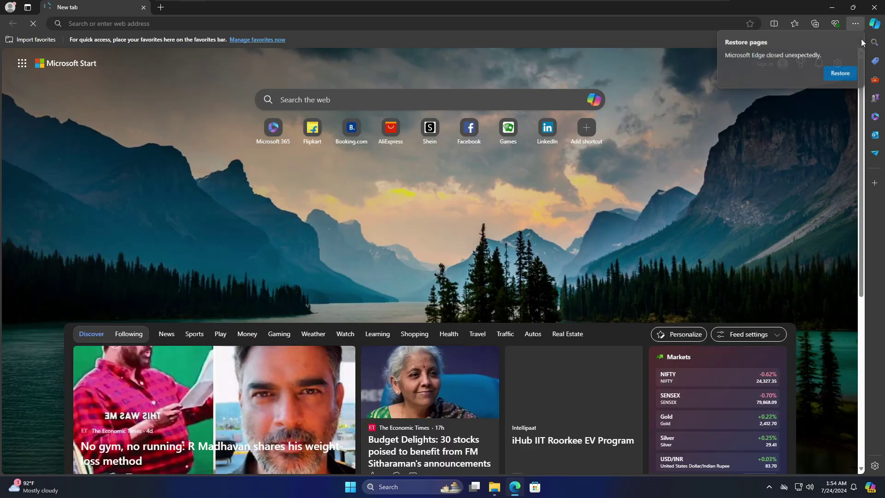
pyautogui.click(858, 38)
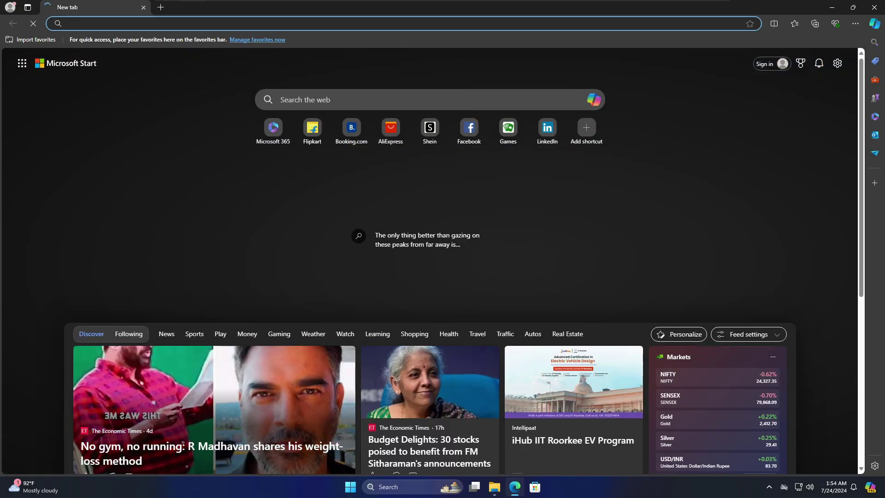
pyautogui.write('rufus')
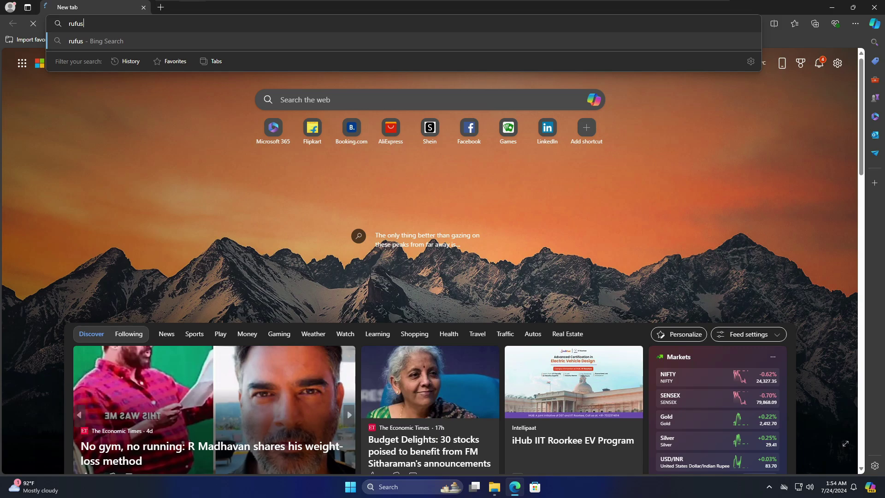
pyautogui.press('Return')
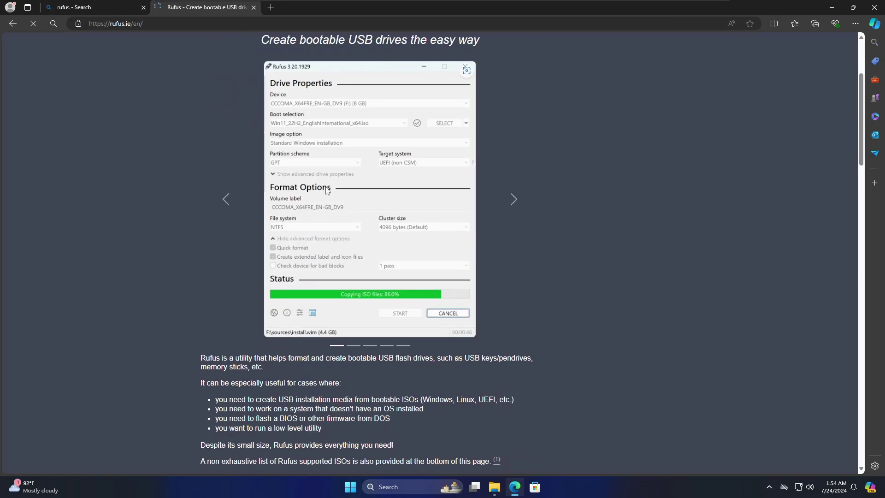
# Download rufus-4.5.exe from rufus.ie, dismiss the advertisement, and run the downloaded file.
pyautogui.scroll(-5, 324, 191)
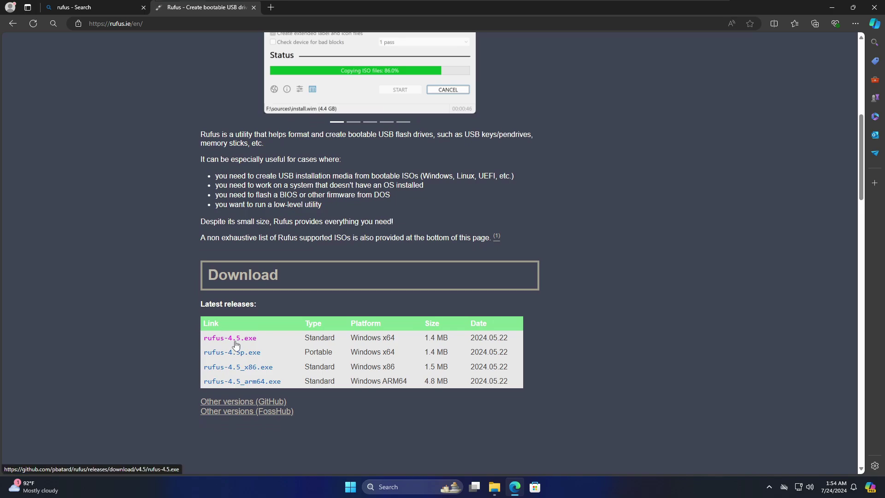
pyautogui.scroll(-2, 238, 337)
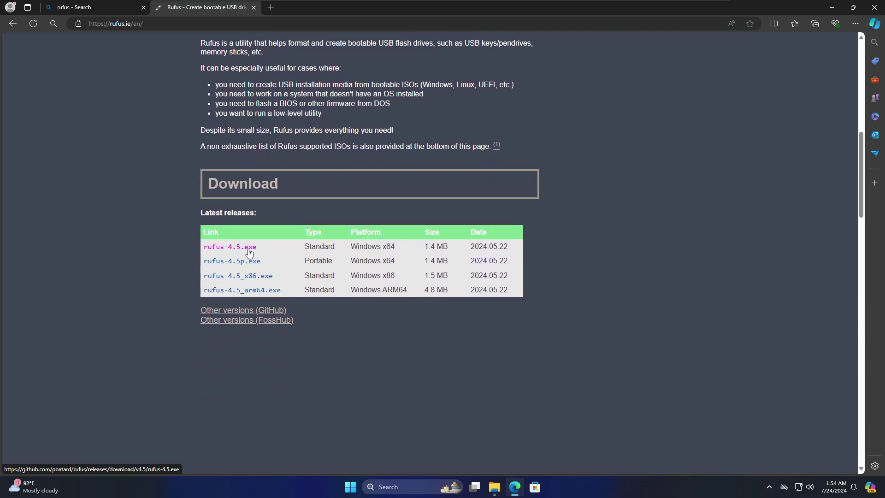
pyautogui.click(247, 249)
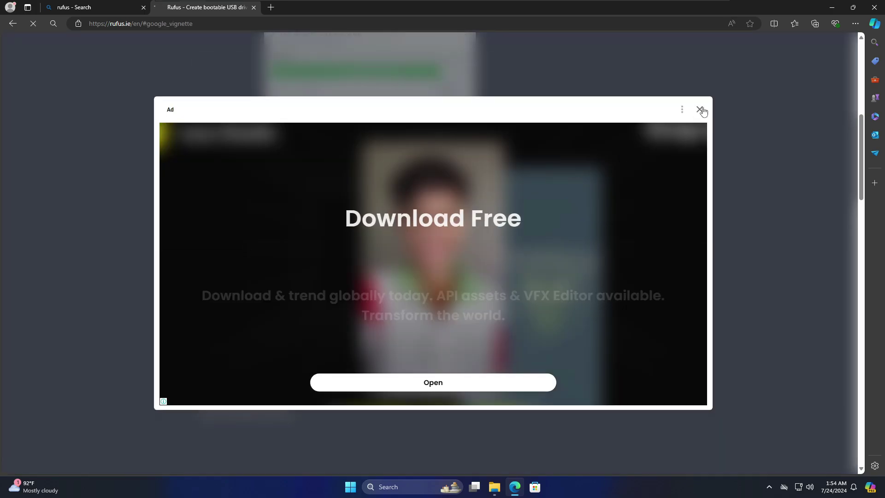
pyautogui.click(700, 110)
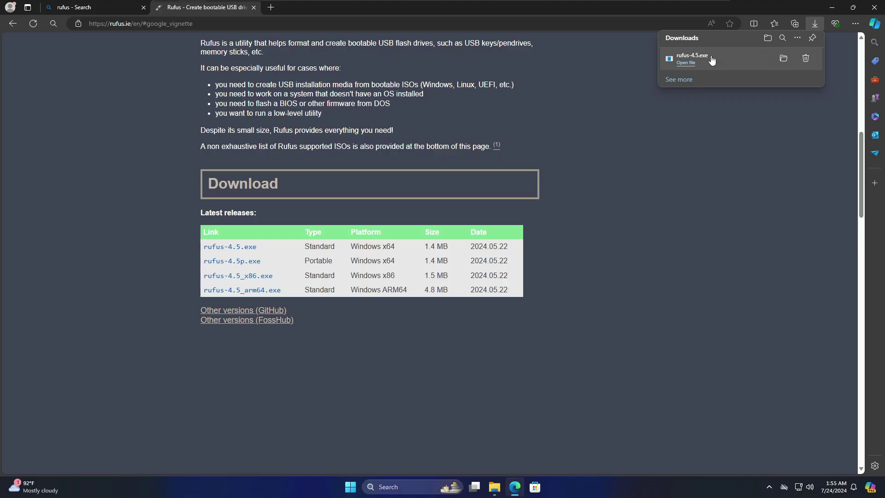
pyautogui.click(713, 59)
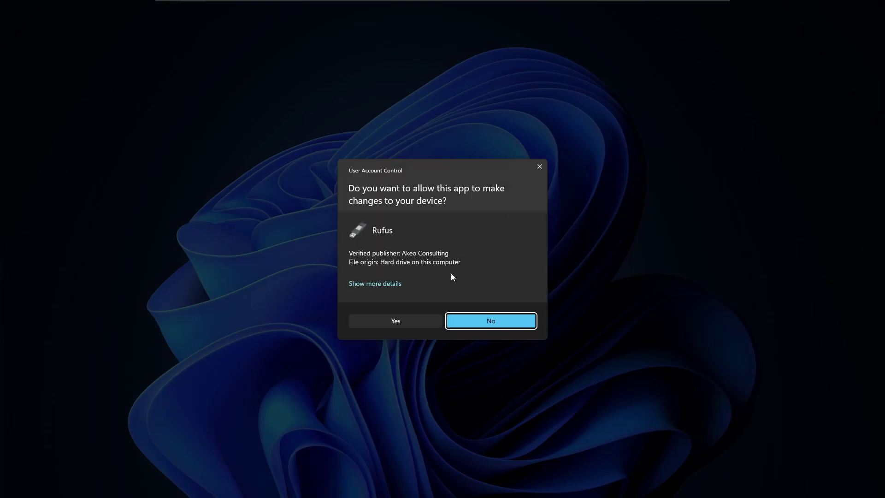
# Allow Rufus to run and check for updates, keep Sandisk (F:) as target, and browse for the ISO.
pyautogui.click(408, 320)
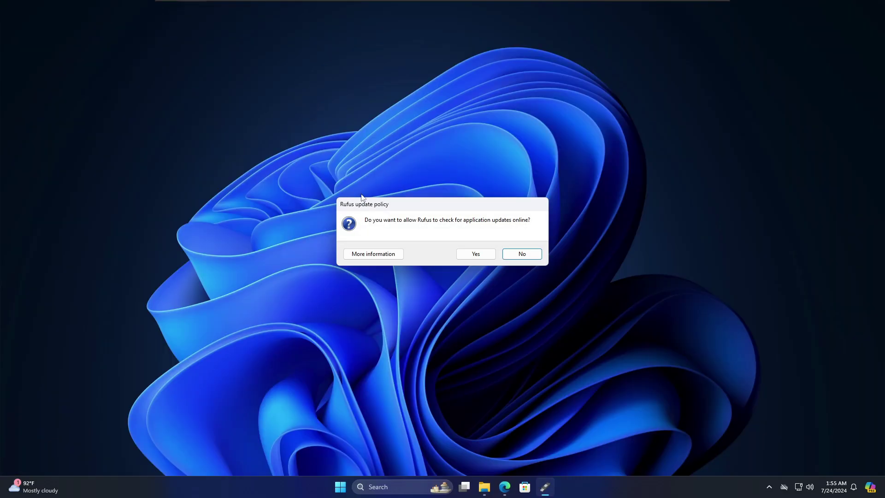
pyautogui.click(478, 255)
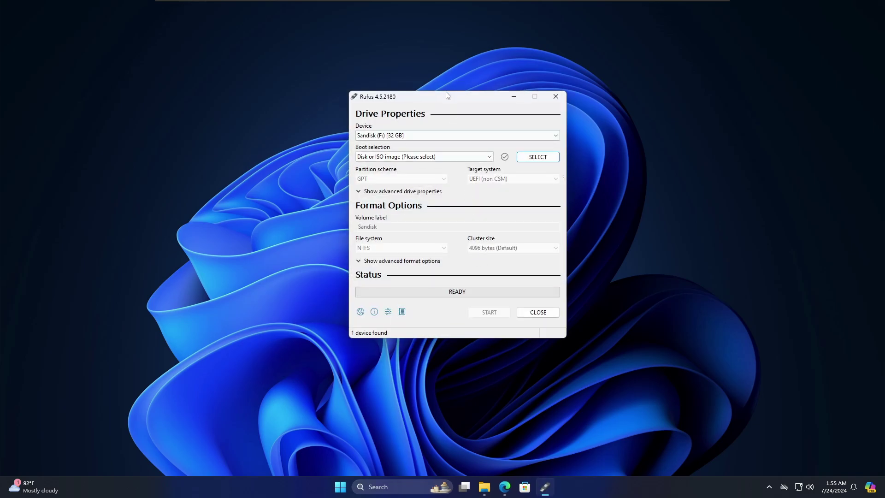
pyautogui.moveTo(447, 94); pyautogui.dragTo(423, 97)
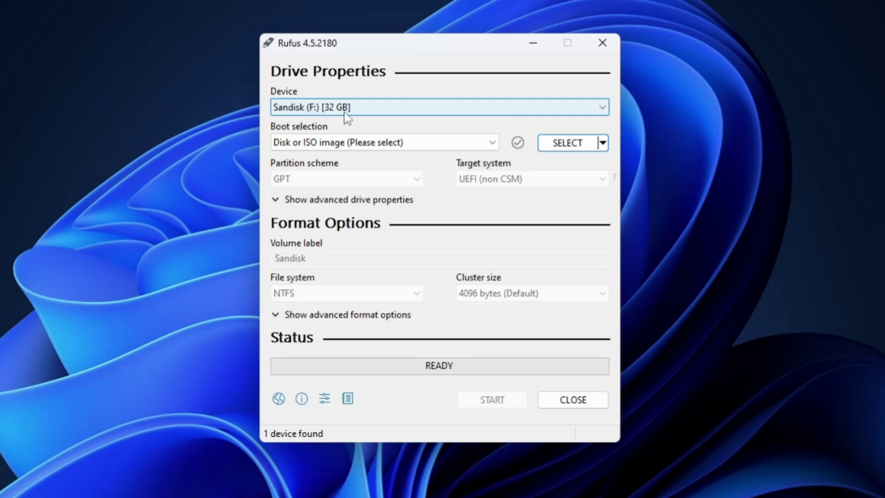
pyautogui.click(383, 111)
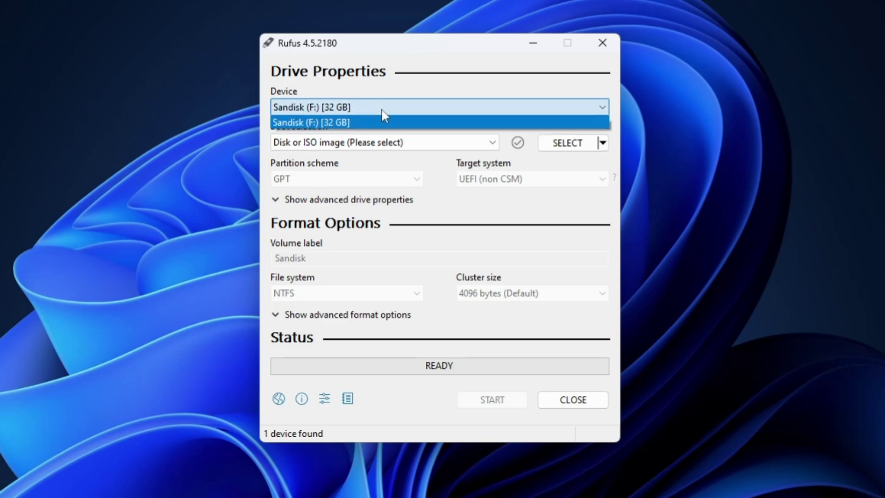
pyautogui.click(383, 111)
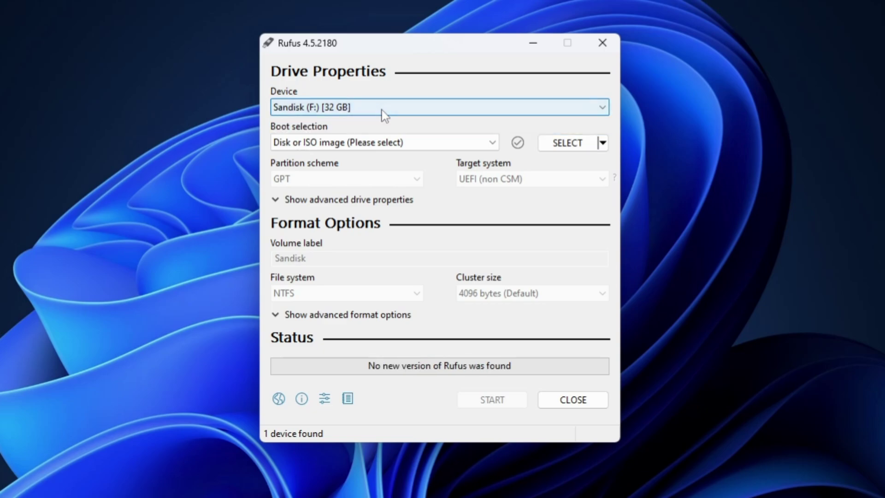
pyautogui.click(568, 144)
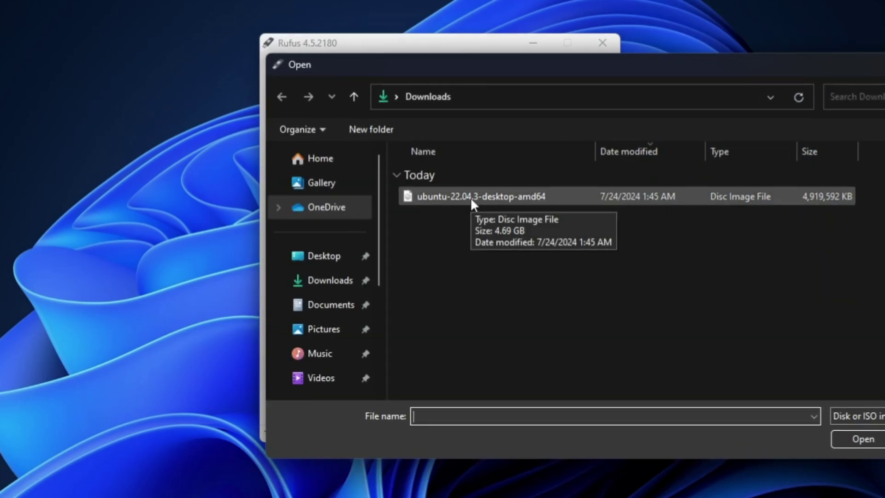
# Load the ubuntu-22.04.3-desktop-amd64 ISO, start writing in ISO Image mode, and download Grub core.img.
pyautogui.click(472, 198)
pyautogui.click(860, 438)
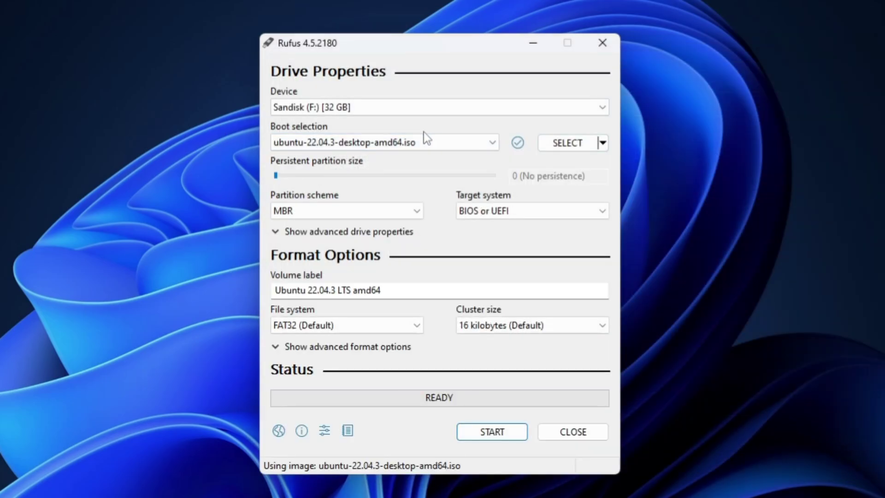
pyautogui.click(497, 435)
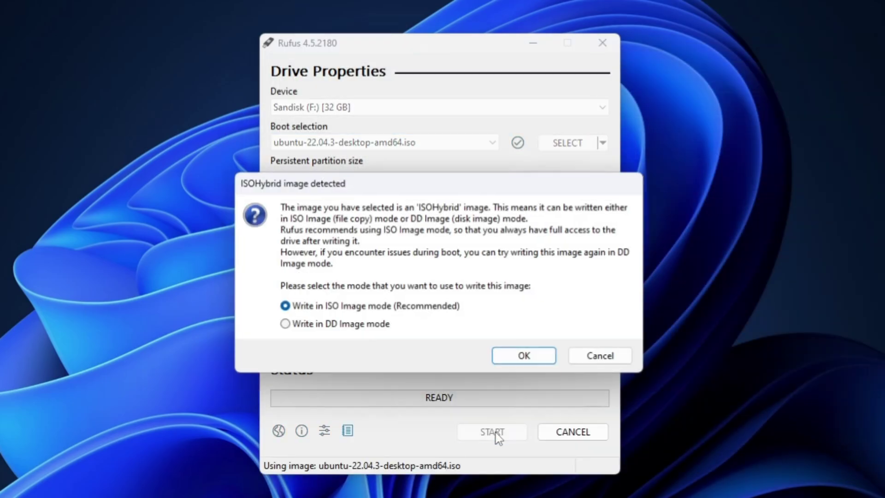
pyautogui.click(527, 358)
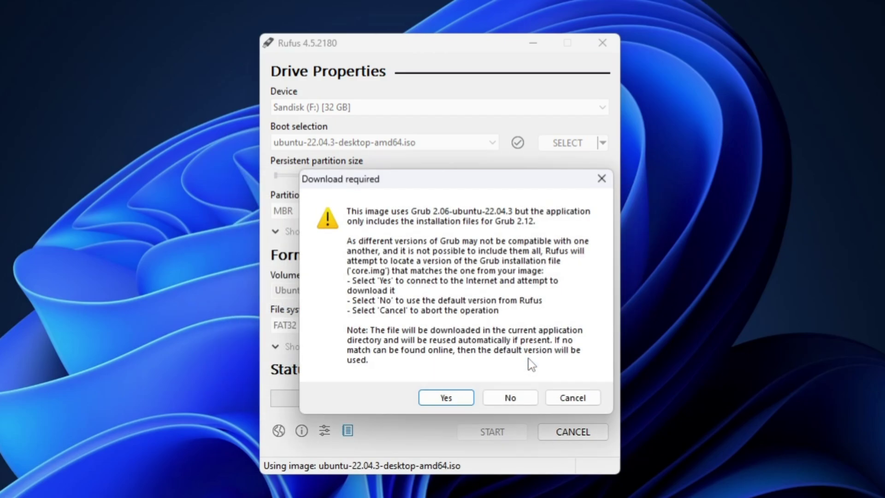
pyautogui.click(460, 398)
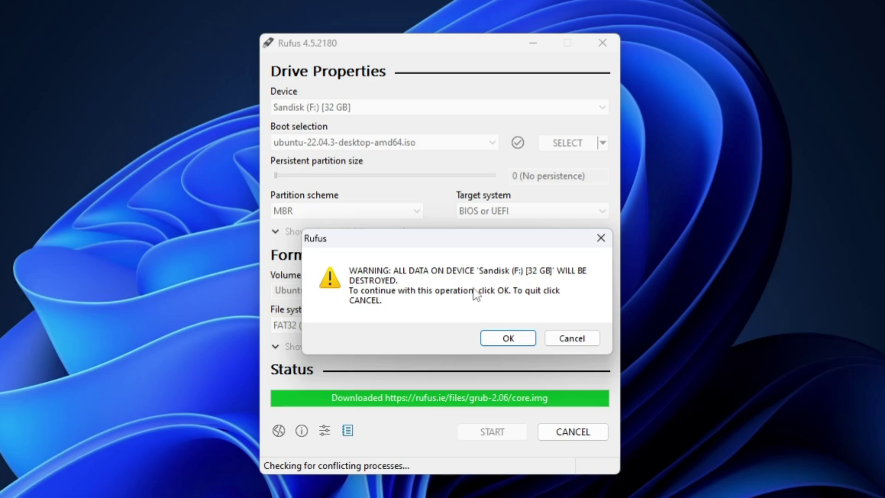
# Confirm erasing the Sandisk drive, let the Ubuntu 22.04.3 USB finish writing, and close Rufus.
pyautogui.click(504, 343)
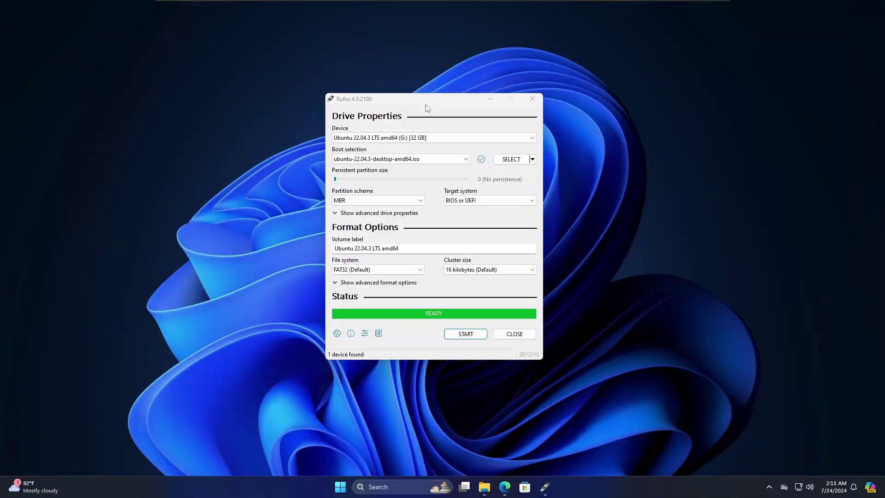
pyautogui.click(521, 335)
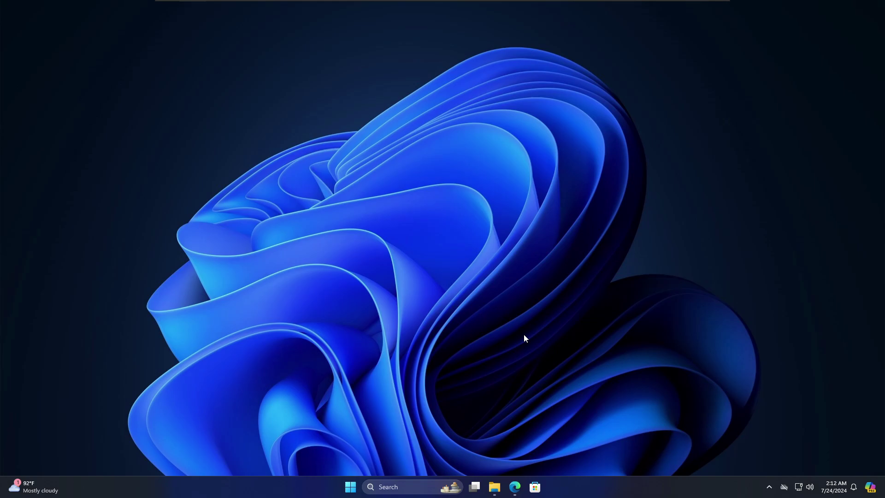
# Restart Windows from the Start menu's power options to boot into the USB's GRUB menu.
pyautogui.press('super')
pyautogui.click(556, 455)
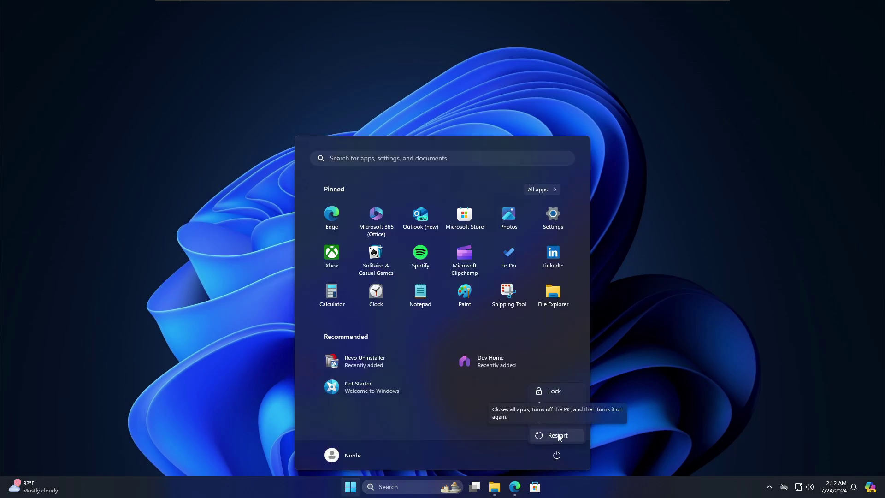
pyautogui.click(558, 435)
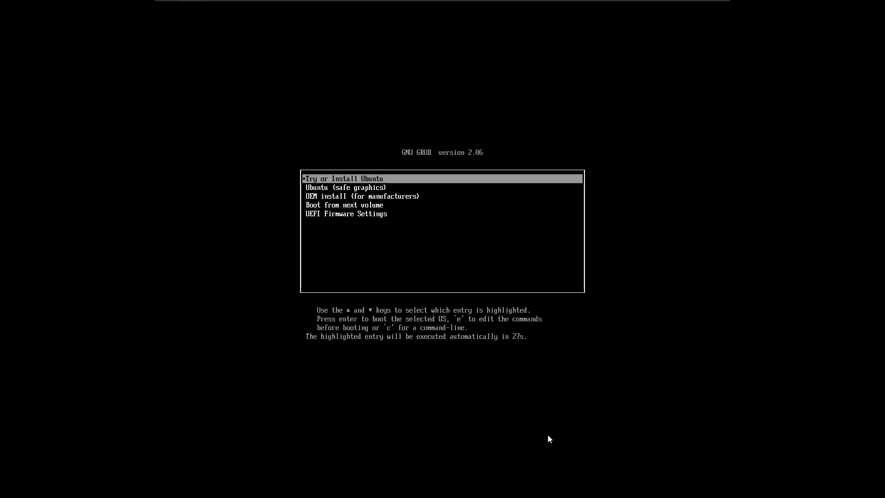
# Halt the GRUB countdown and boot the Try or Install Ubuntu entry.
pyautogui.press('Down')
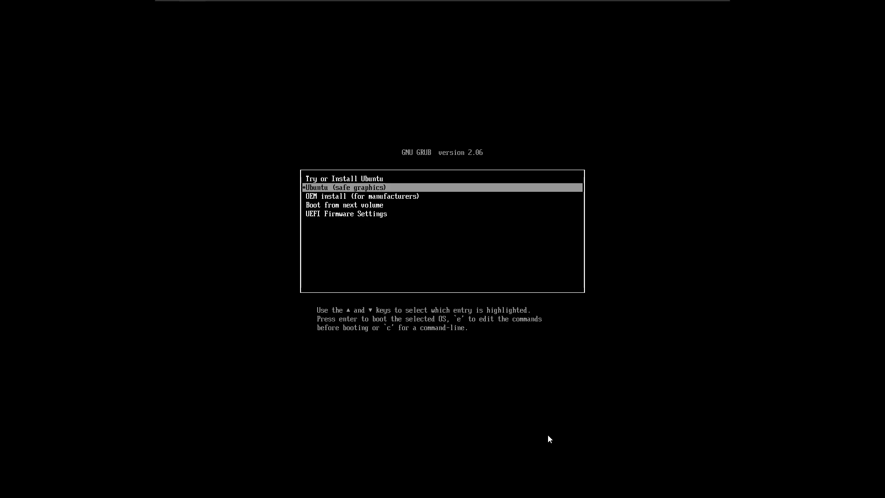
pyautogui.press('Up')
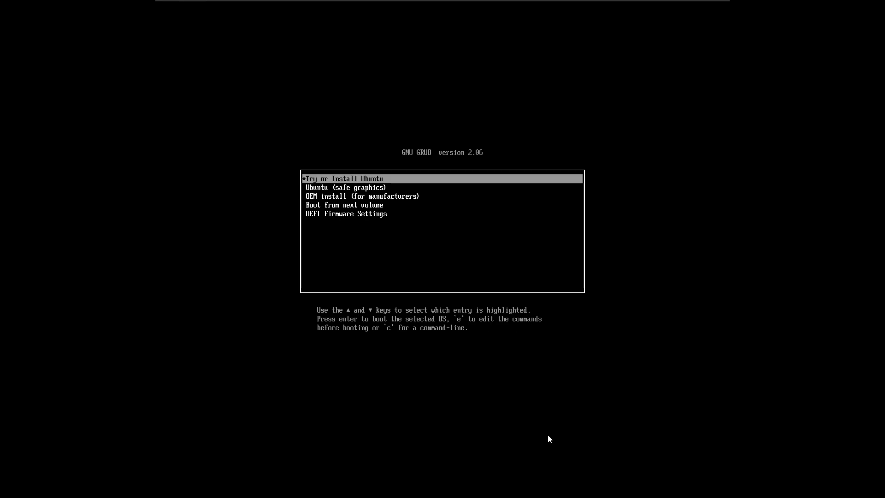
pyautogui.press('Down')
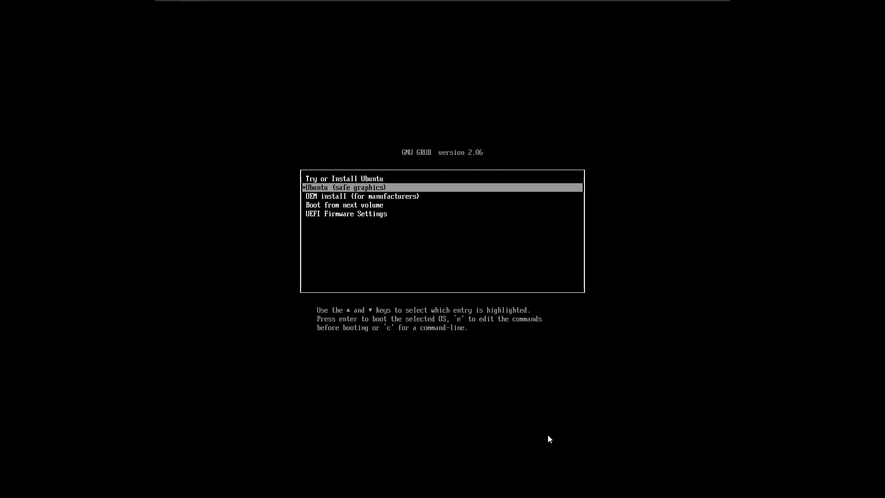
pyautogui.press('Up')
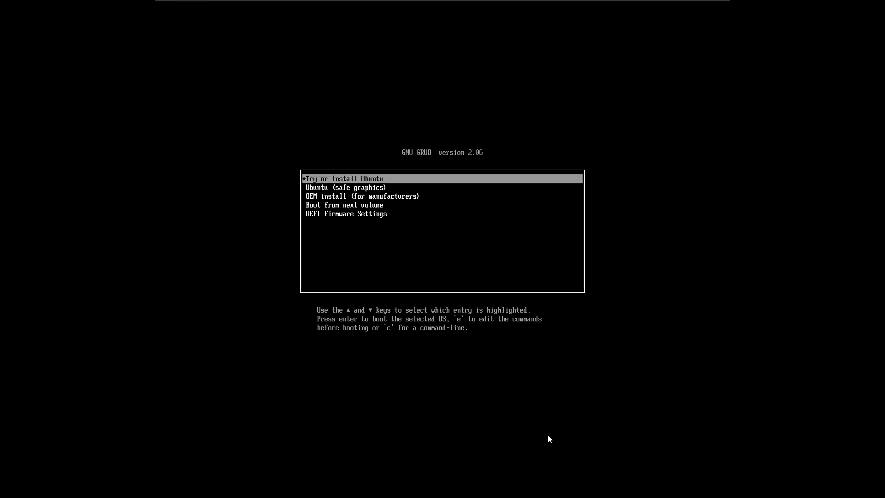
pyautogui.press('Return')
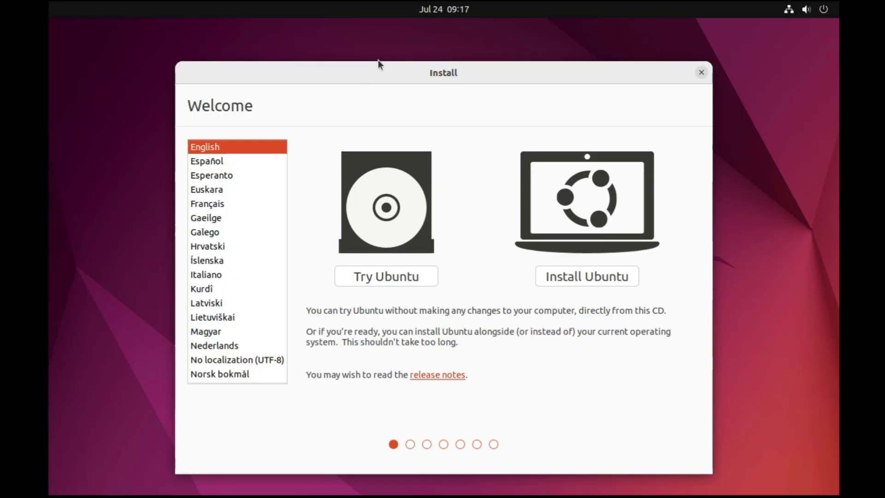
# Start installing Ubuntu in English, keeping the English (US) keyboard and Normal installation with updates.
pyautogui.moveTo(370, 77); pyautogui.dragTo(380, 61)
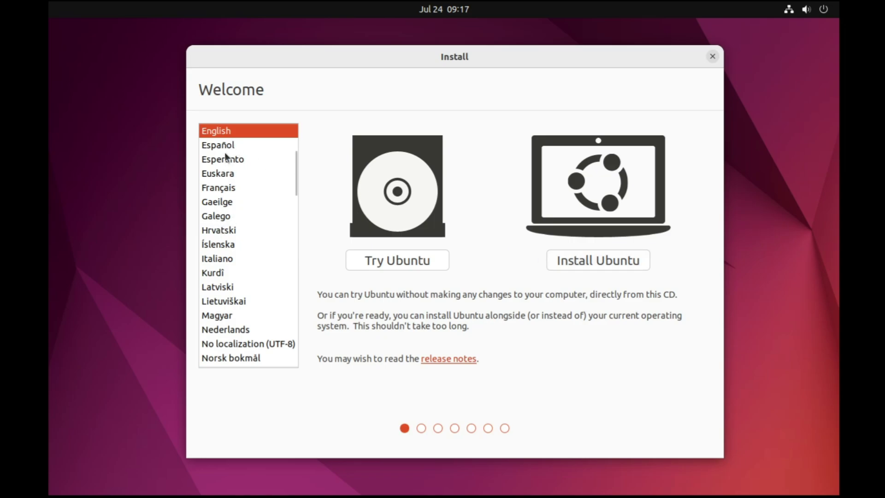
pyautogui.click(611, 262)
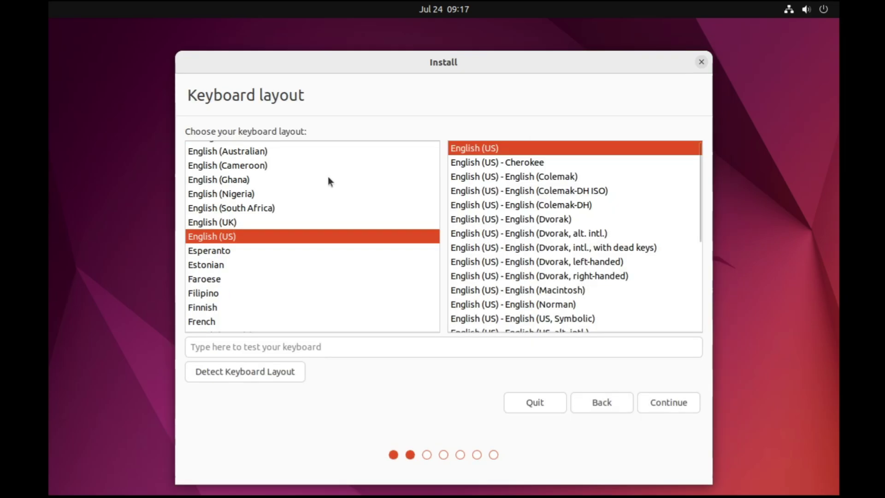
pyautogui.click(659, 402)
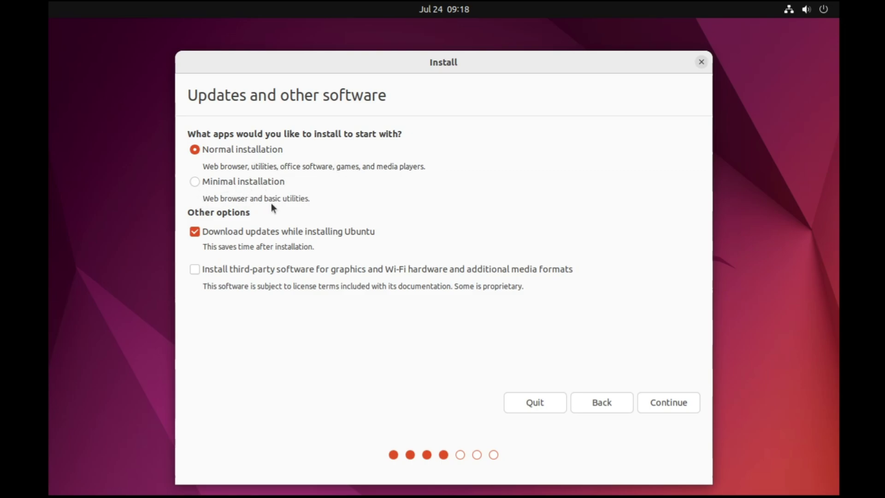
pyautogui.moveTo(325, 65); pyautogui.dragTo(333, 49)
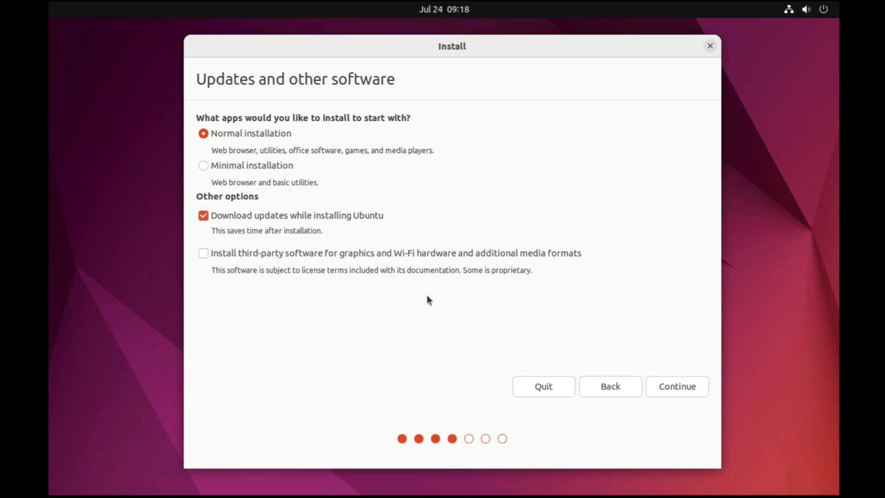
pyautogui.click(671, 386)
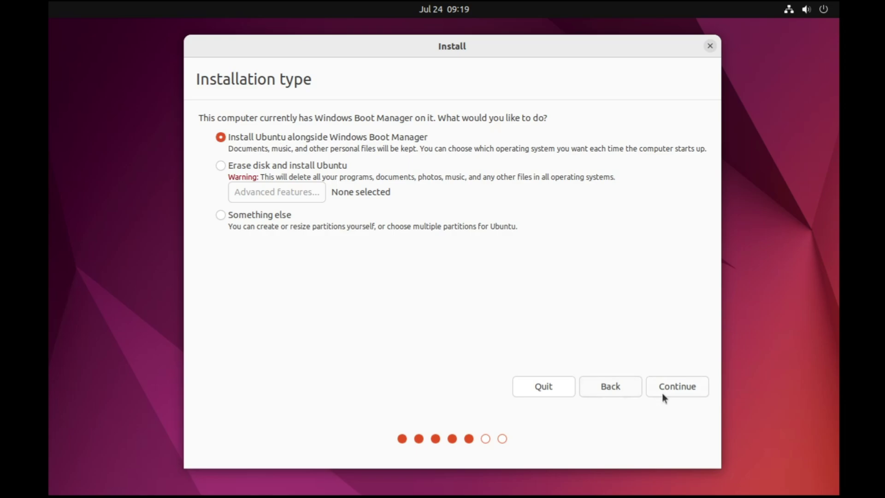
# Install alongside Windows Boot Manager with 17.2 GB for Ubuntu and 16.4 GB for Files, writing changes to disk.
pyautogui.click(682, 391)
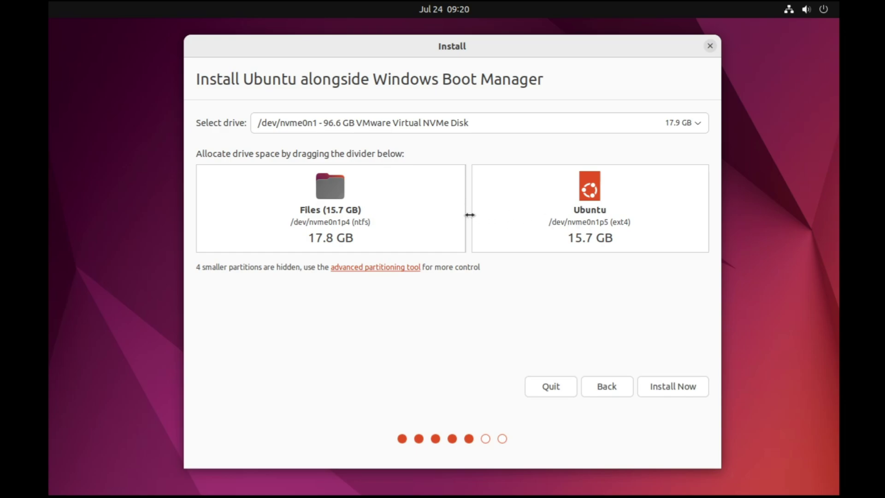
pyautogui.moveTo(469, 215); pyautogui.dragTo(446, 222)
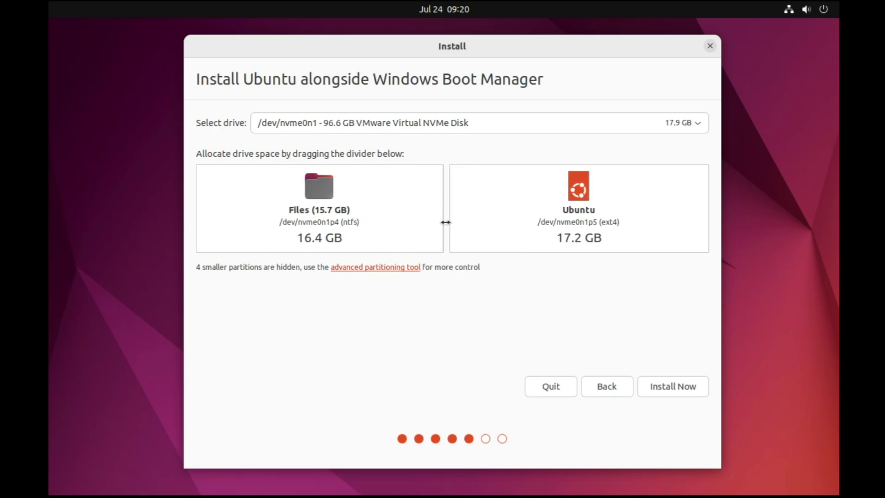
pyautogui.click(681, 391)
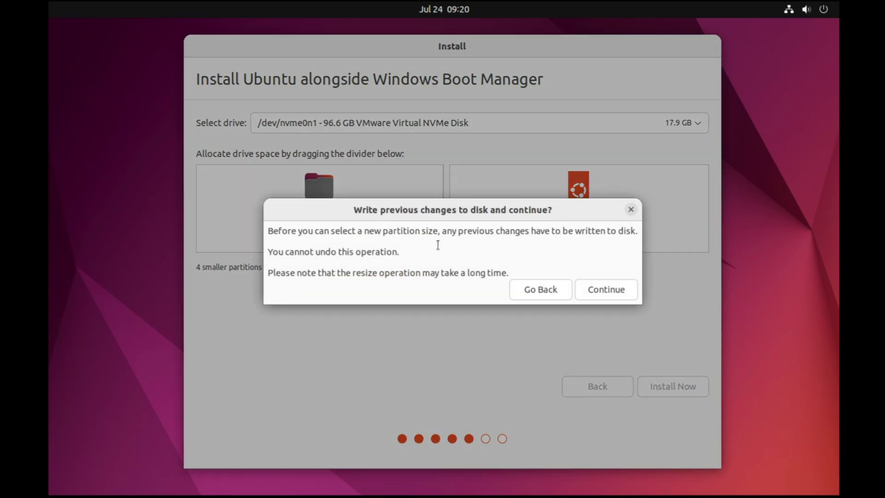
pyautogui.click(607, 297)
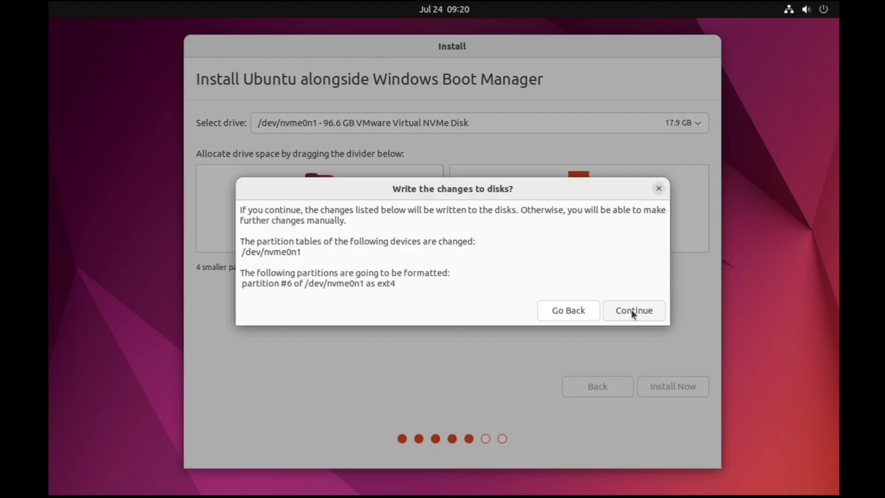
pyautogui.click(632, 310)
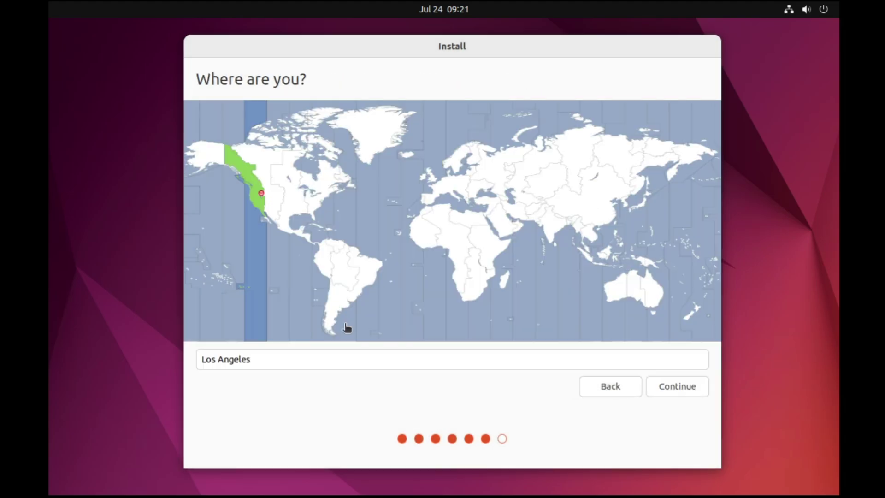
# Accept Los Angeles as the location, enter the account name and password, and begin installing.
pyautogui.click(682, 391)
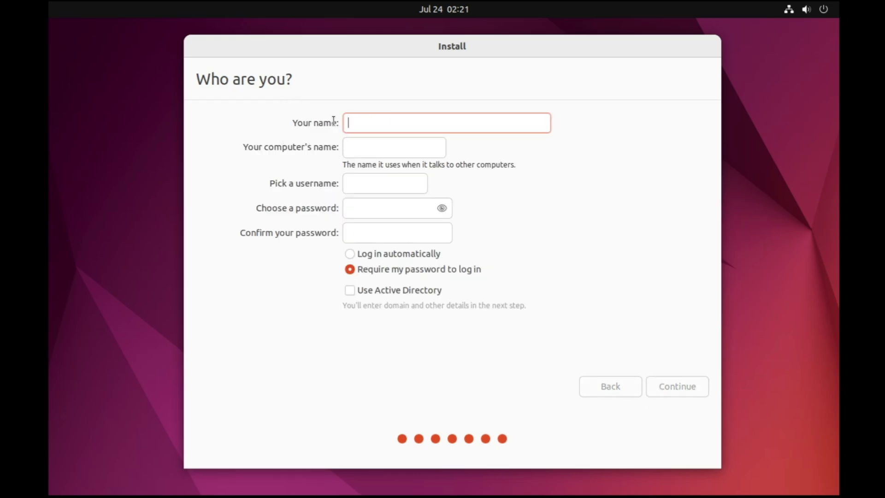
pyautogui.write('Shahbaz')
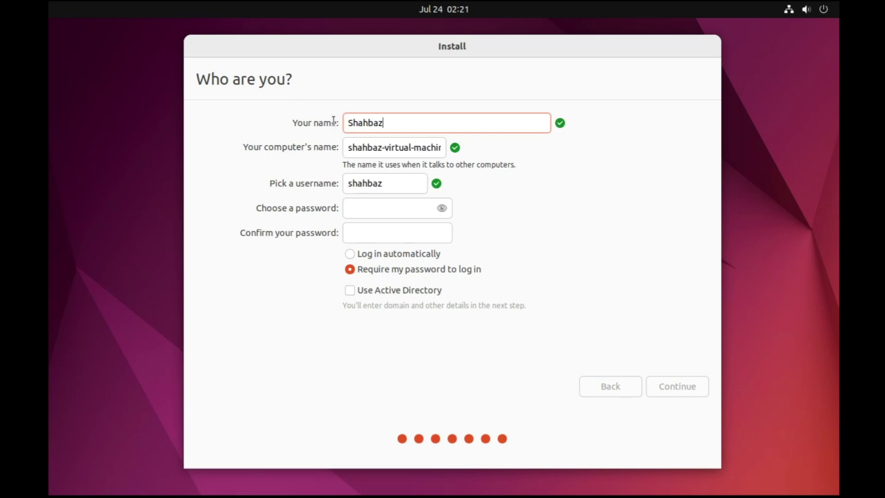
pyautogui.moveTo(392, 187)
pyautogui.mouseDown()
pyautogui.moveTo(323, 192)
pyautogui.moveTo(377, 191)
pyautogui.mouseUp()
pyautogui.click(371, 208)
pyautogui.write('••••••••••')
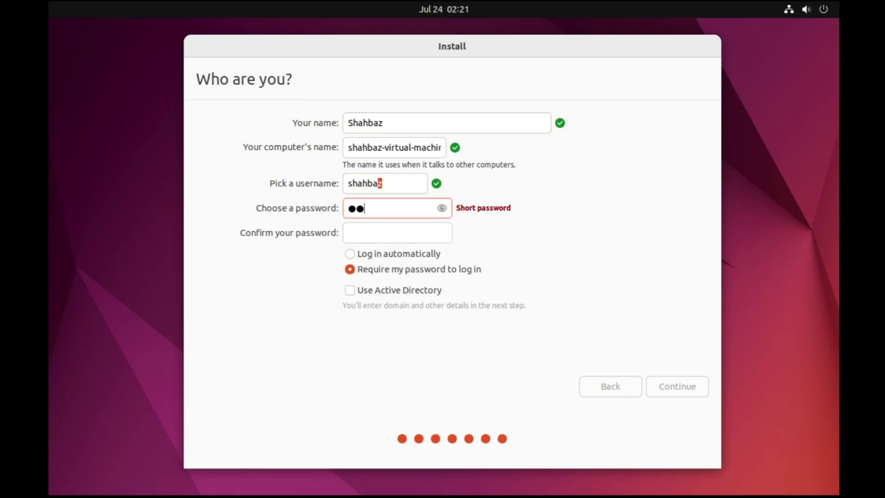
pyautogui.press('Tab')
pyautogui.write('••••••••••')
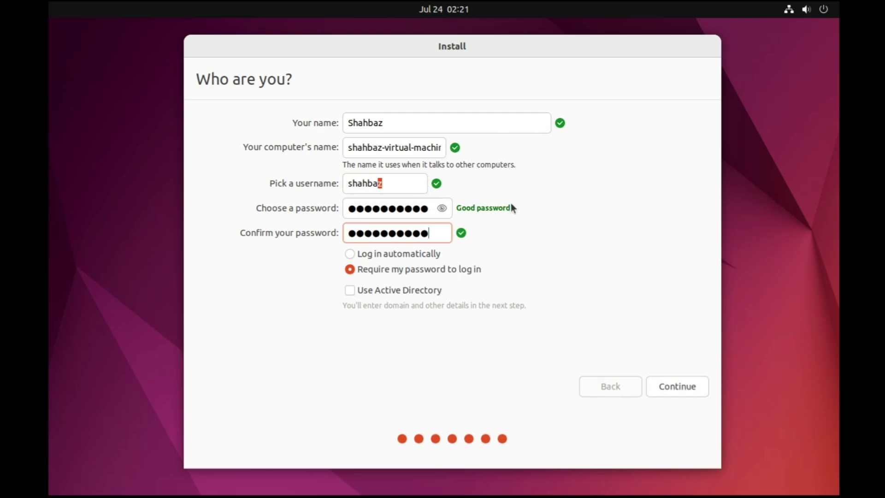
pyautogui.click(677, 390)
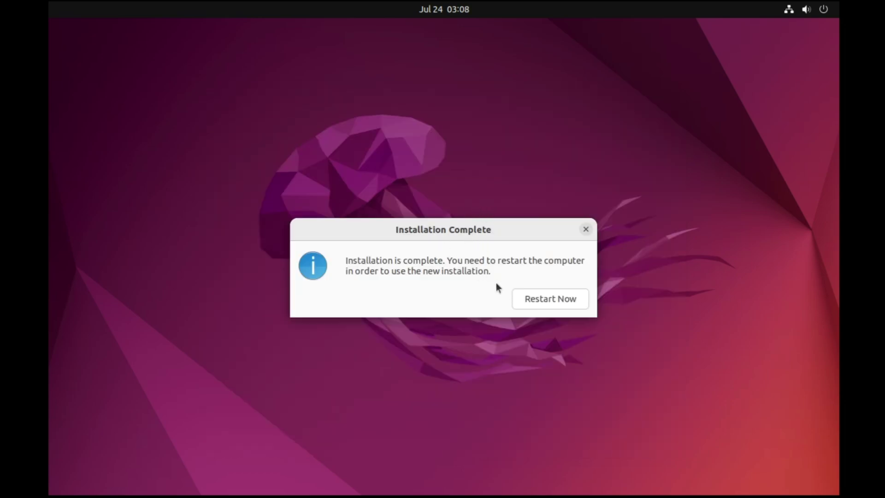
# Restart without the USB, browse the GRUB entries including Windows Boot Manager, and boot Ubuntu.
pyautogui.click(544, 304)
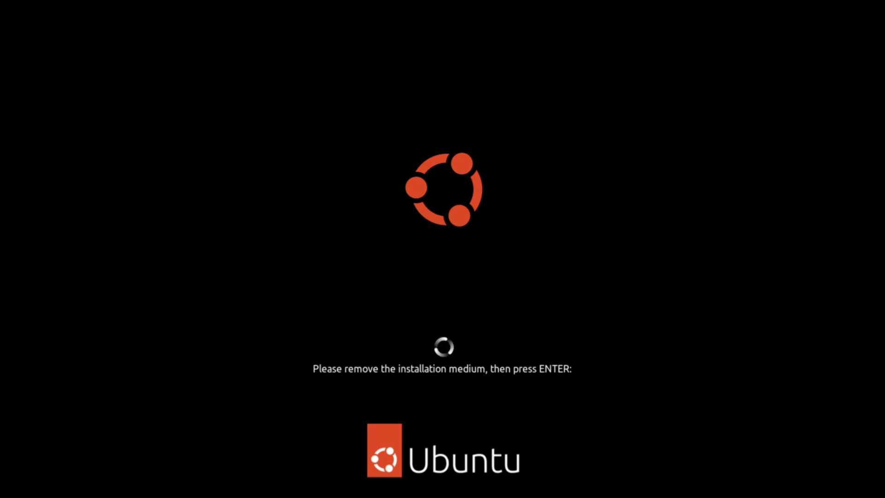
pyautogui.press('Return')
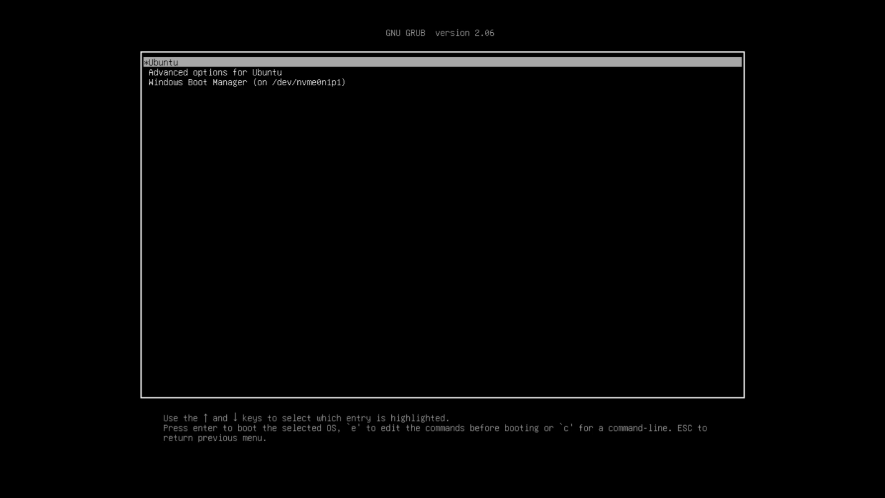
pyautogui.press('Down')
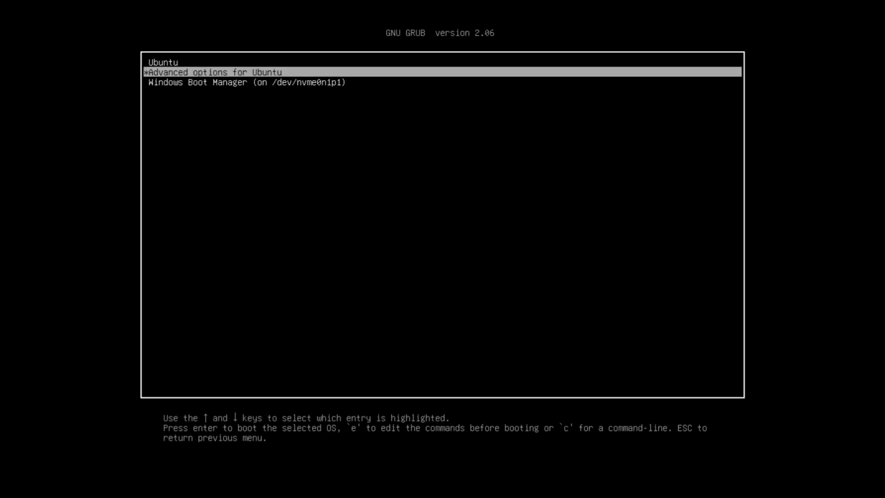
pyautogui.press('Up')
pyautogui.press('Down')
pyautogui.press('Down')
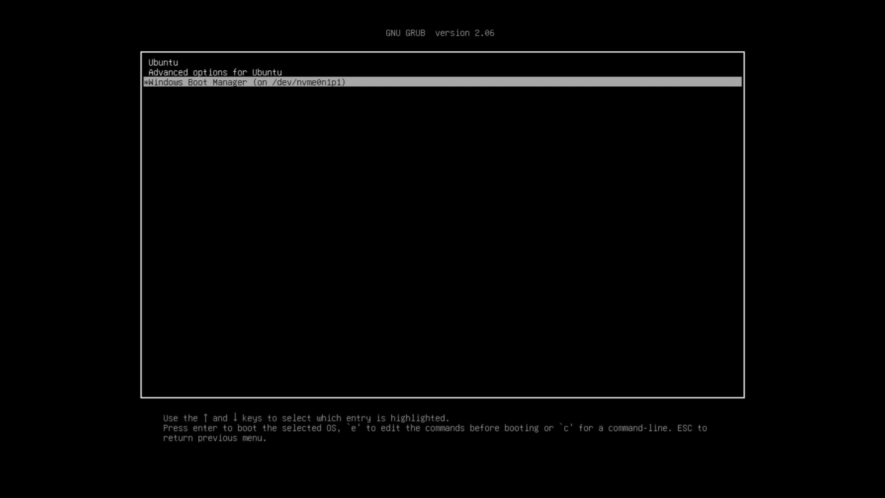
pyautogui.press('Up')
pyautogui.press('Up')
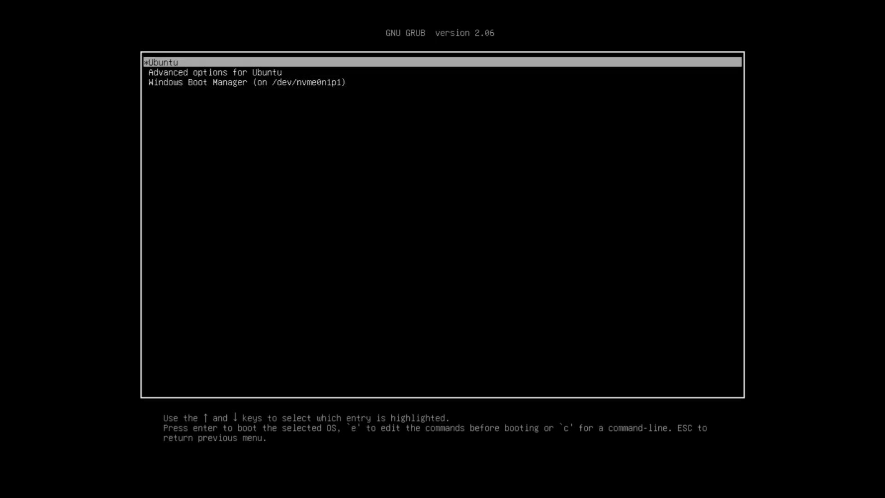
pyautogui.press('Down')
pyautogui.press('Down')
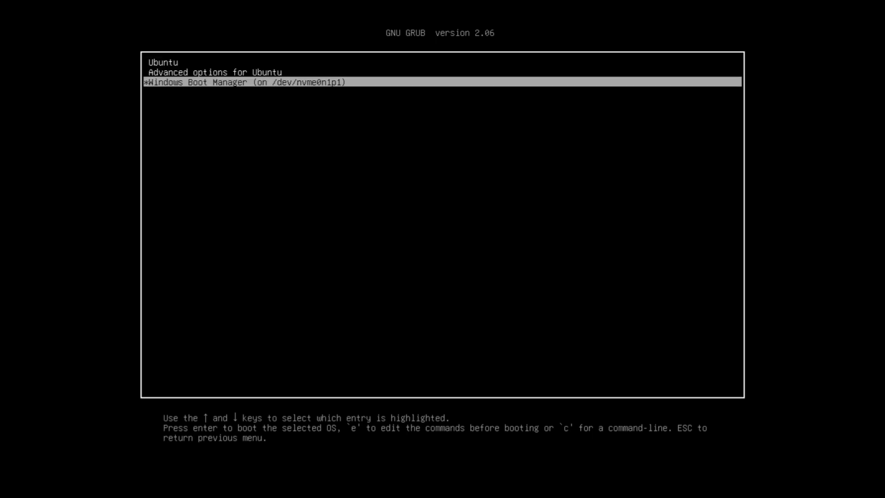
pyautogui.press('Up')
pyautogui.press('Up')
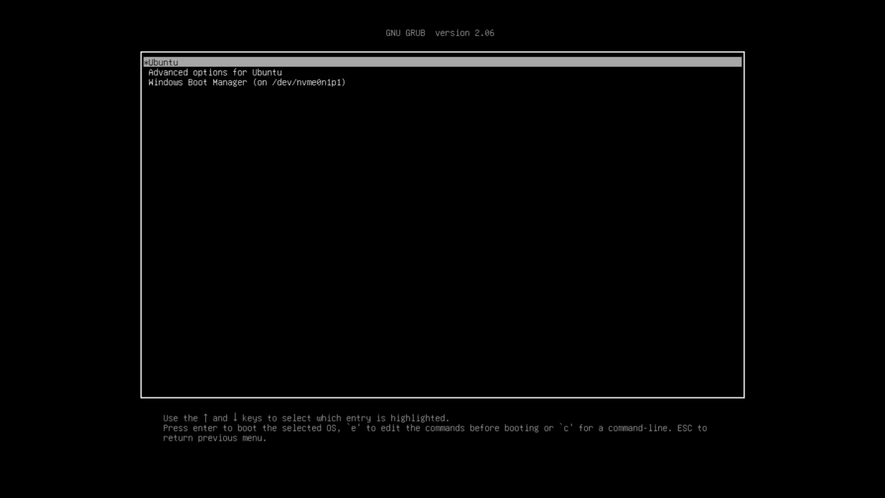
pyautogui.press('Return')
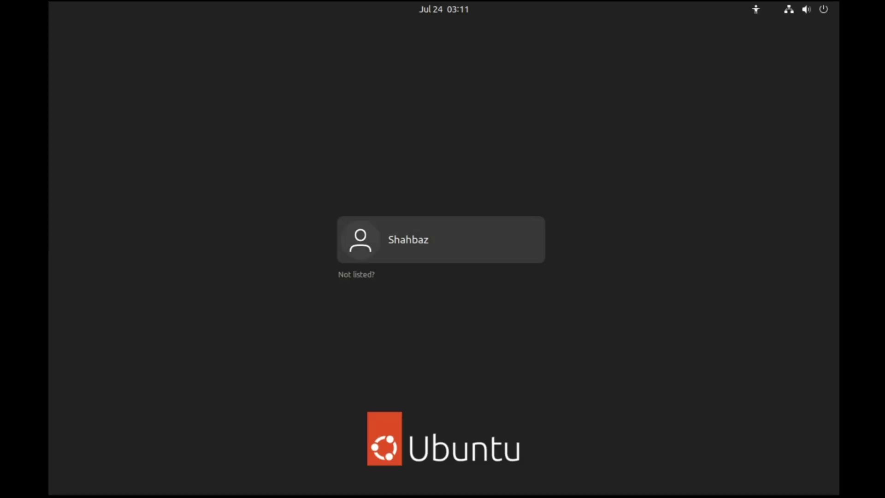
# Sign in to the user account with its password.
pyautogui.press('Return')
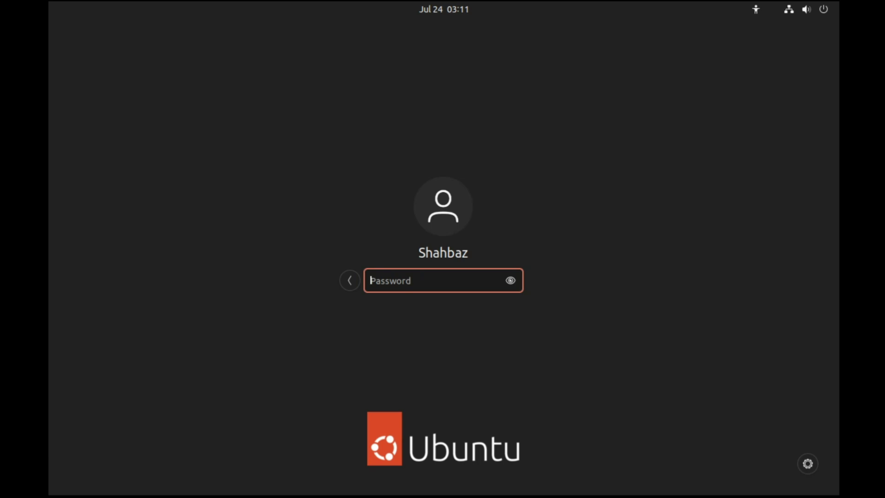
pyautogui.write('••••••')
pyautogui.press('capslock')
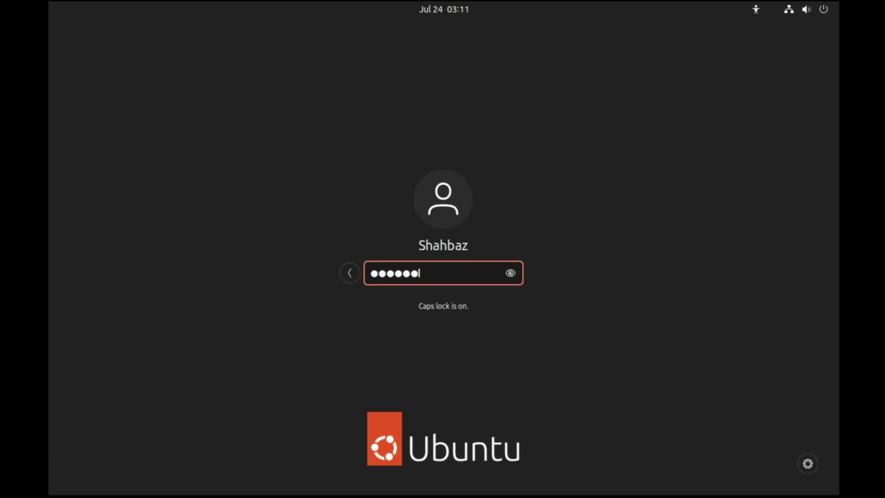
pyautogui.press('Return')
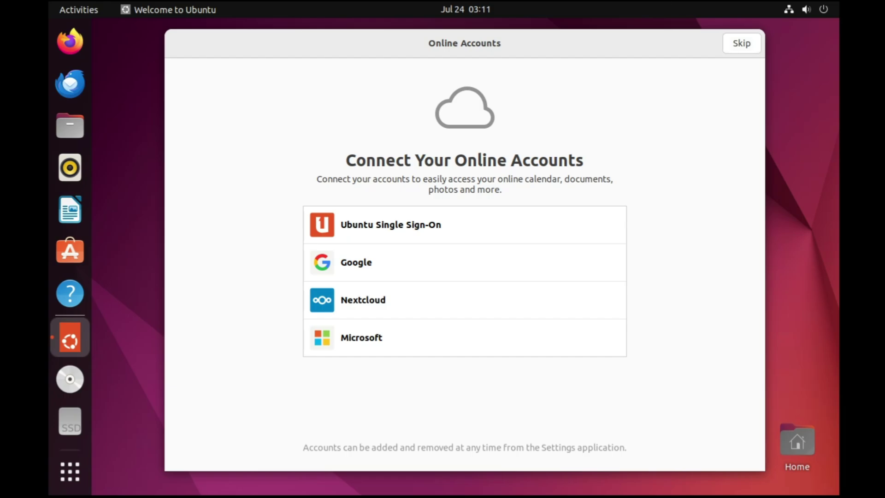
# Skip online accounts and Ubuntu Pro, pass the Help improve Ubuntu page, and finish the welcome wizard.
pyautogui.press('Return')
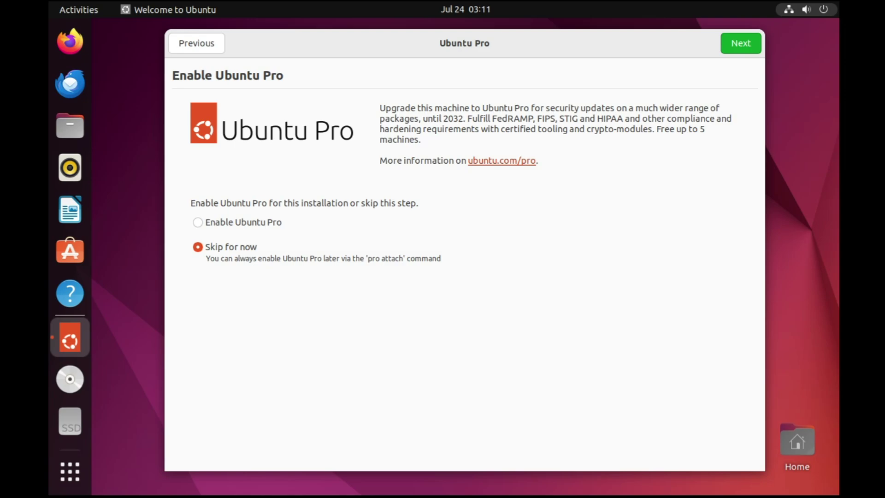
pyautogui.click(807, 10)
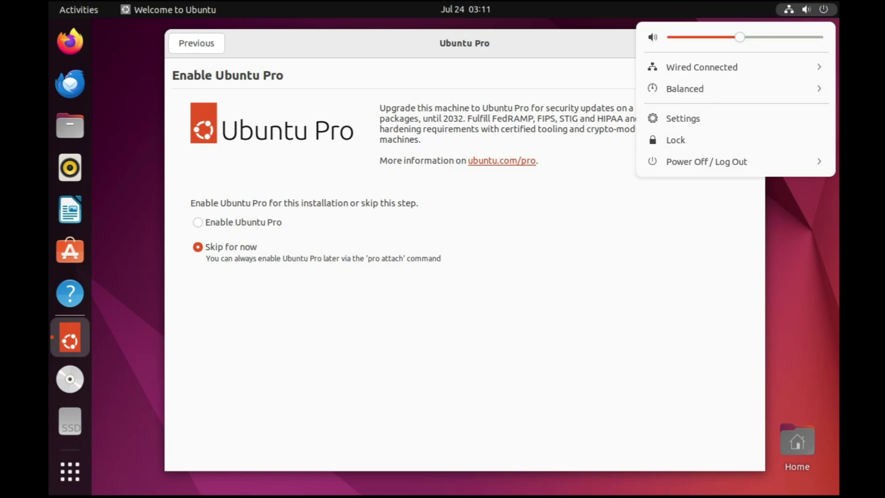
pyautogui.press('Escape')
pyautogui.press('Return')
pyautogui.press('Return')
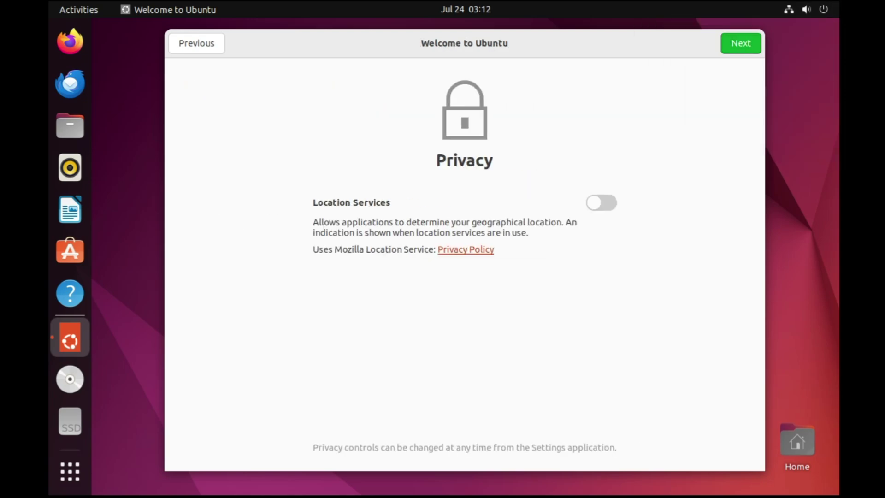
pyautogui.press('Return')
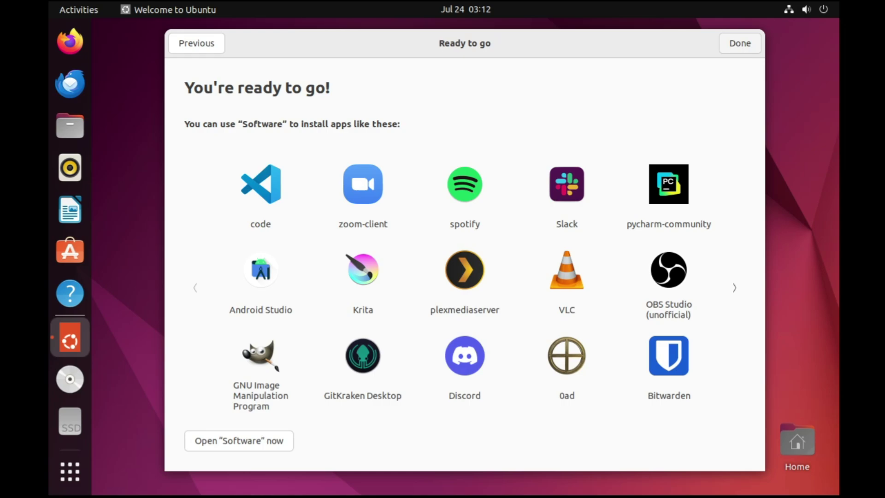
pyautogui.click(740, 44)
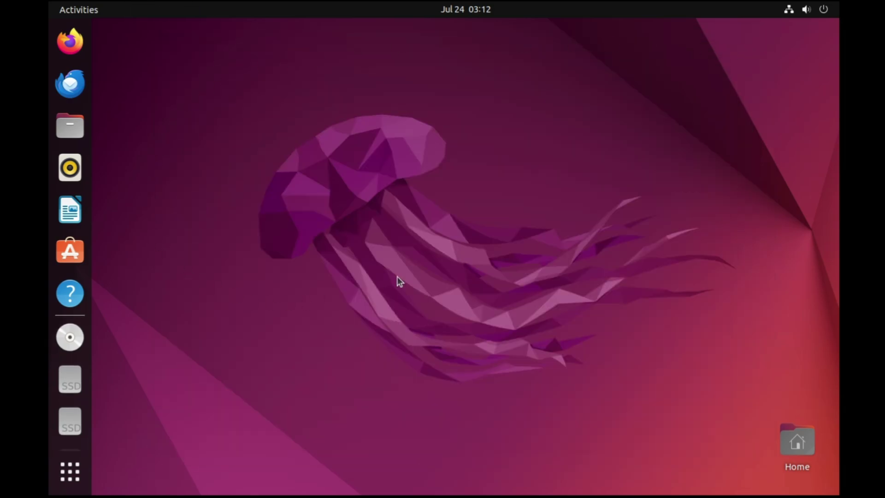
# Open the Home folder in Files, reposition the window, then close it.
pyautogui.click(71, 125)
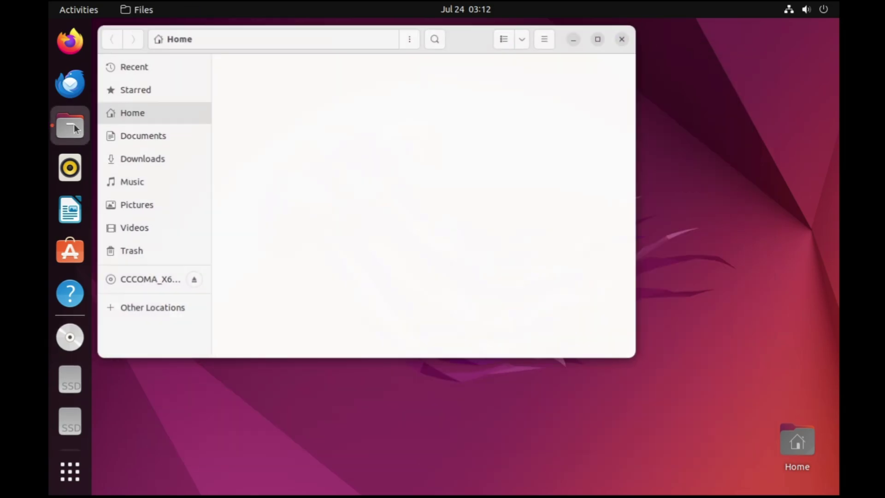
pyautogui.moveTo(347, 42); pyautogui.dragTo(468, 102)
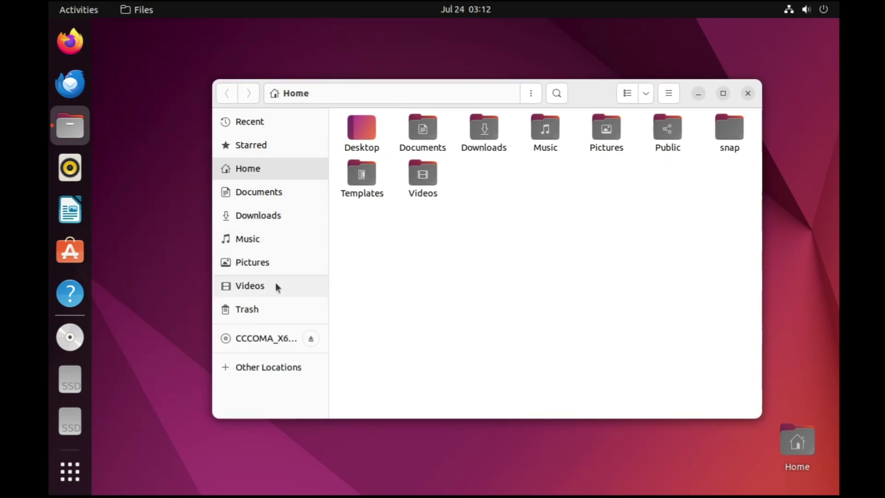
pyautogui.click(747, 93)
# Restart the computer from the system menu, returning to the GRUB menu.
pyautogui.click(827, 11)
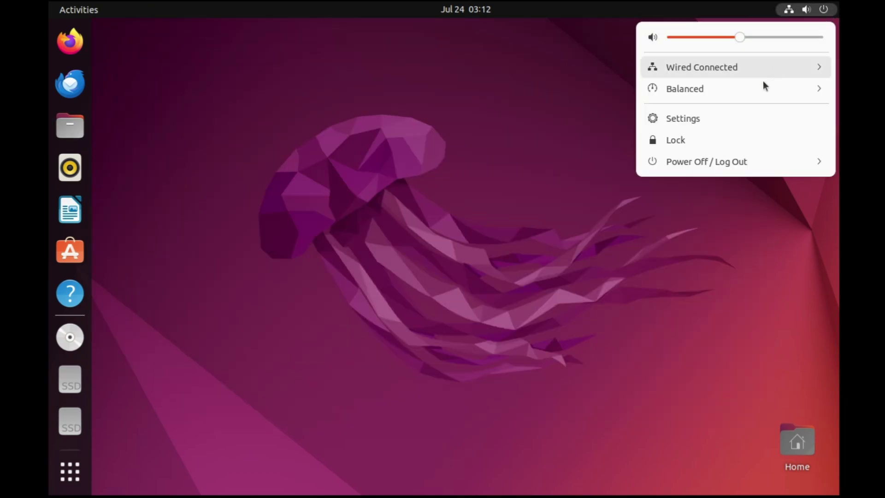
pyautogui.click(713, 160)
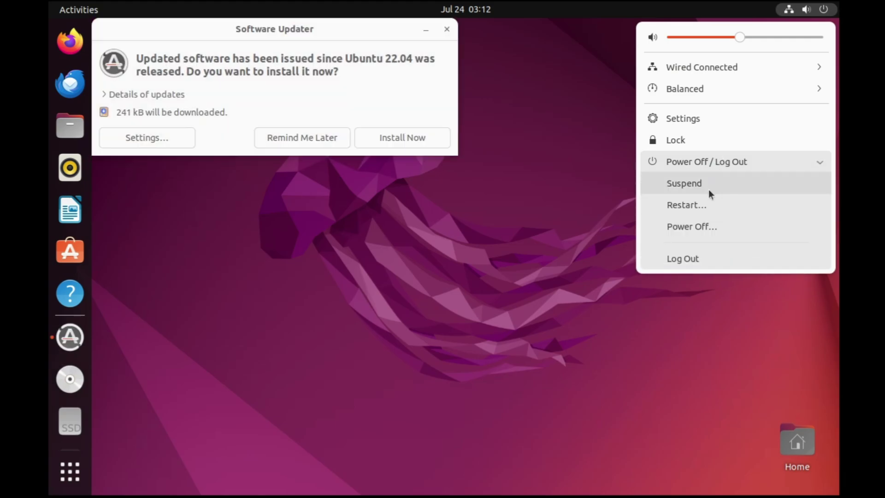
pyautogui.click(698, 205)
pyautogui.click(498, 290)
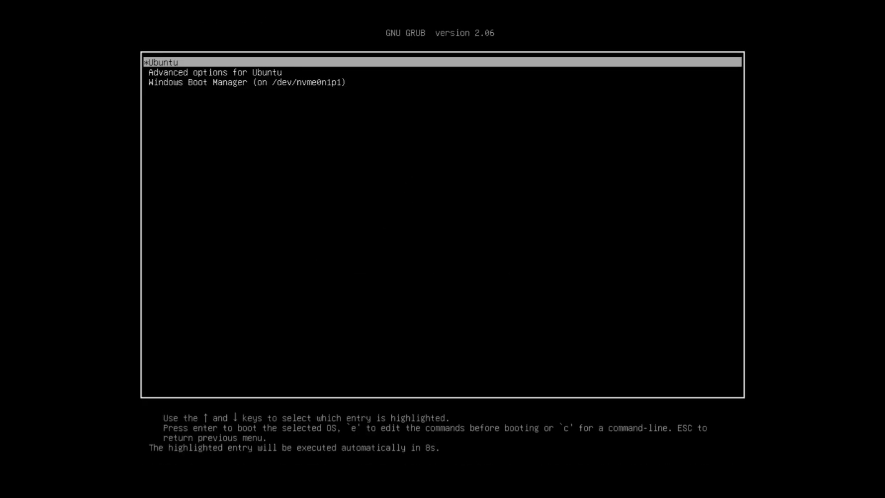
pyautogui.press('Down')
pyautogui.press('Down')
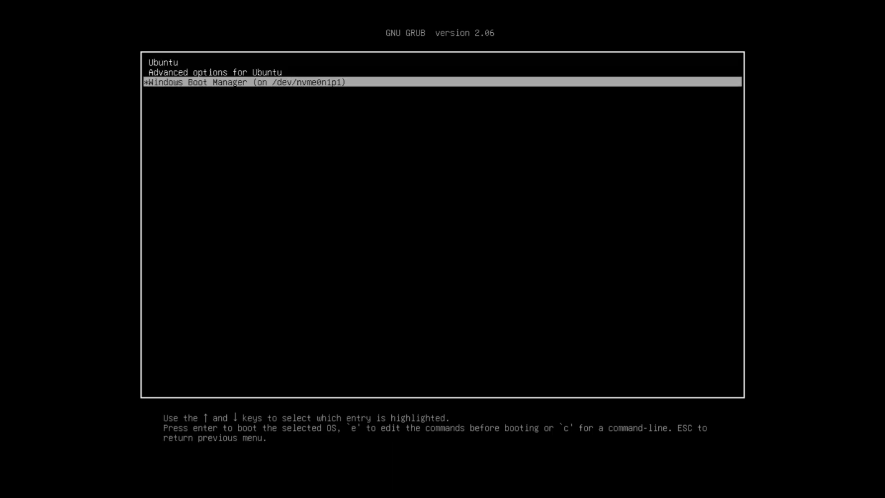